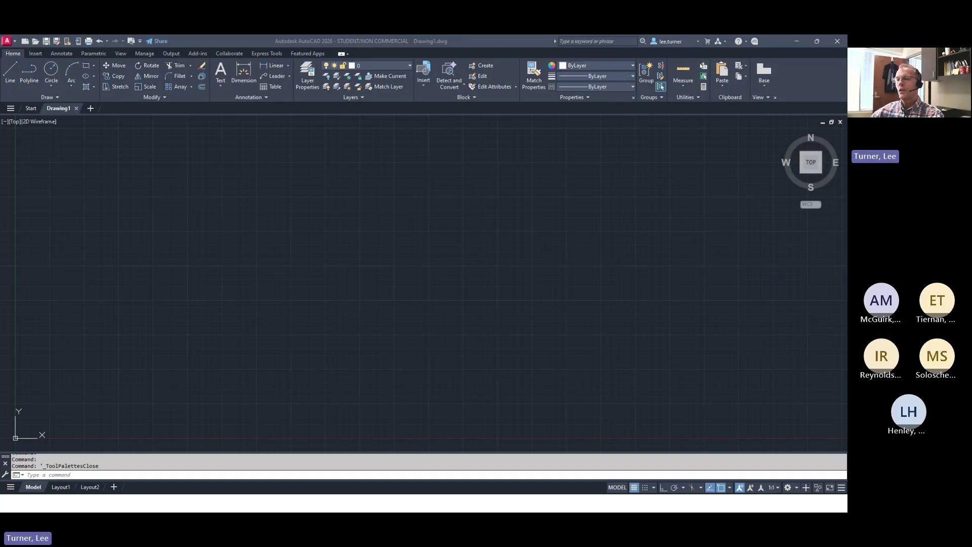
Review the Basic 3D Modeling Tools activity list on the browser's assignment page and return to the AutoCAD drawing
key("alt+Tab")
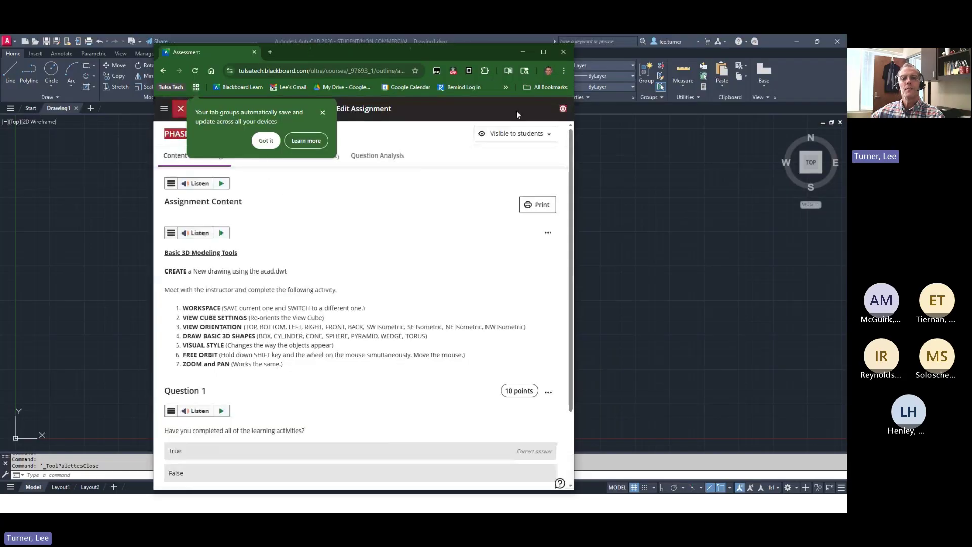
left_click(542, 51)
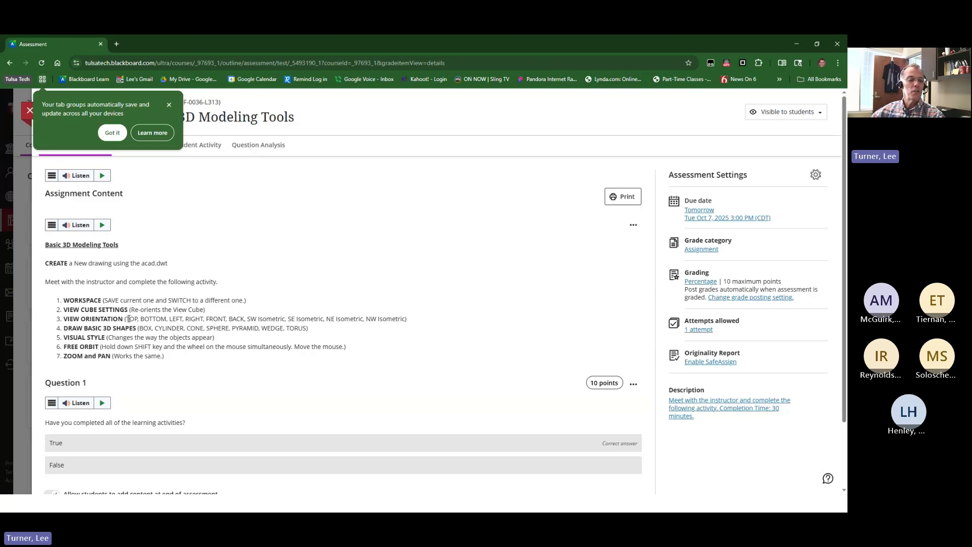
mouse_move(128, 318)
left_mouse_down()
mouse_move(408, 321)
mouse_move(188, 320)
left_mouse_up()
left_click(72, 328)
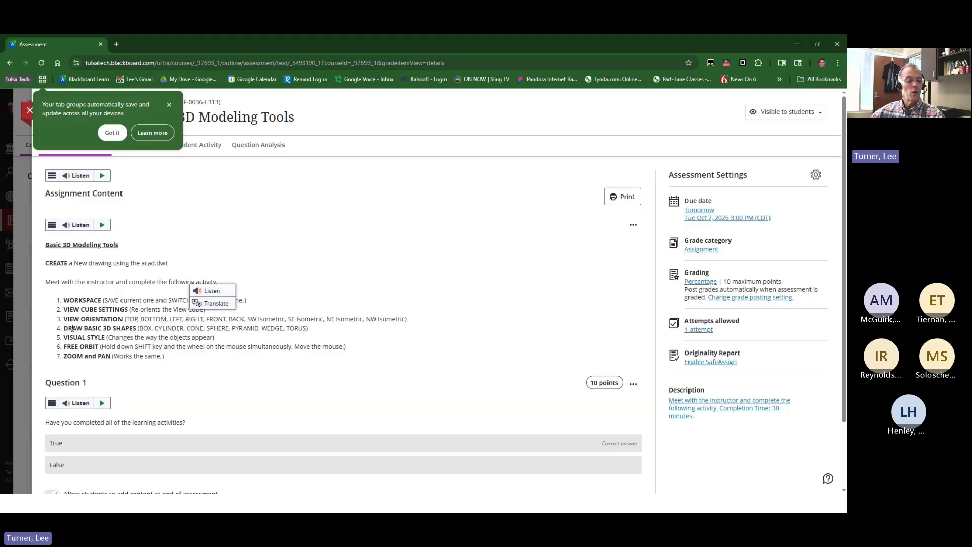
mouse_move(65, 329)
left_mouse_down()
mouse_move(214, 338)
mouse_move(304, 330)
left_mouse_up()
left_click(363, 258)
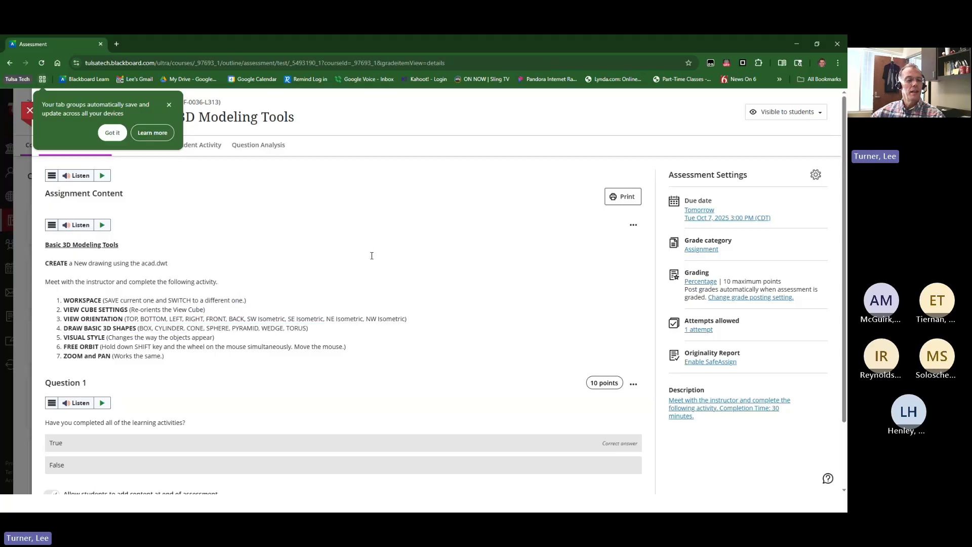
left_click_drag(65, 338, 215, 338)
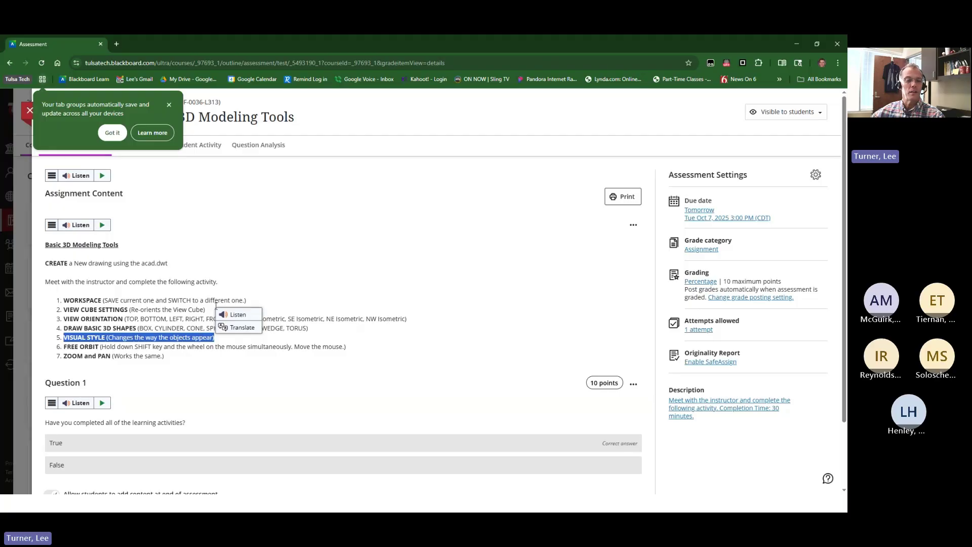
left_click(282, 259)
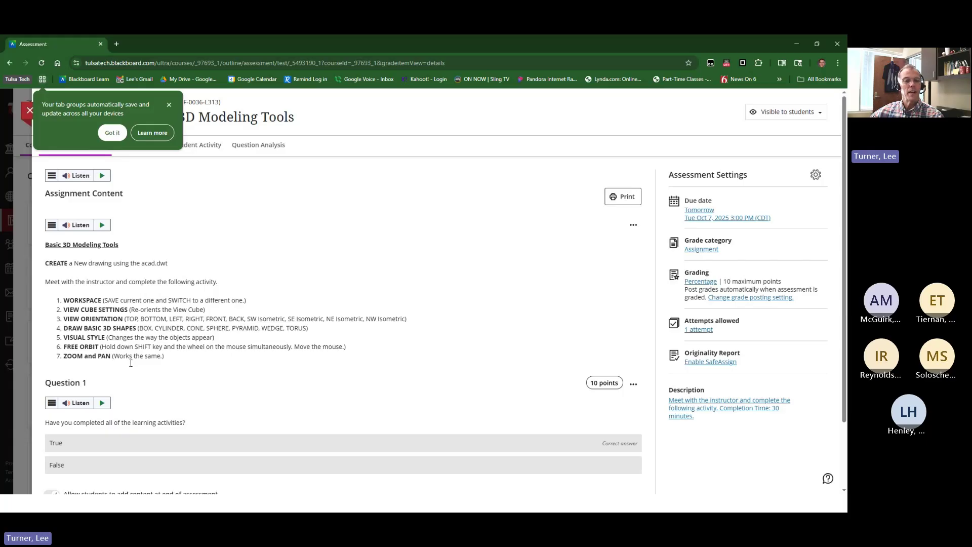
left_click(169, 105)
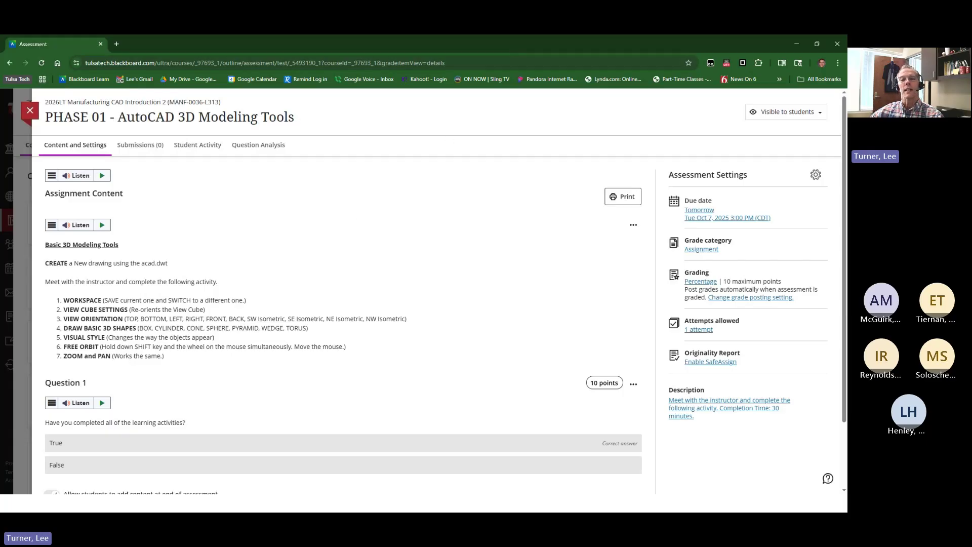
key("alt+Tab")
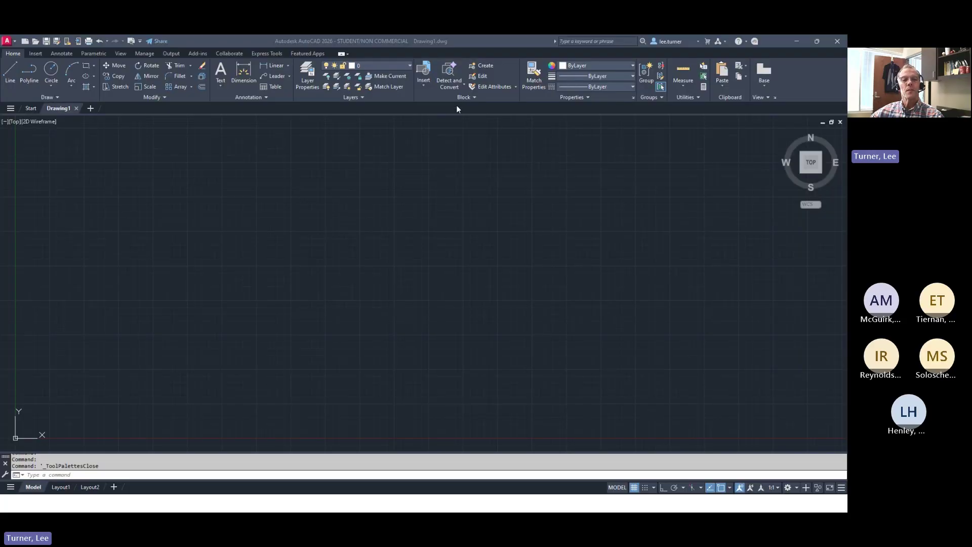
left_click(391, 176)
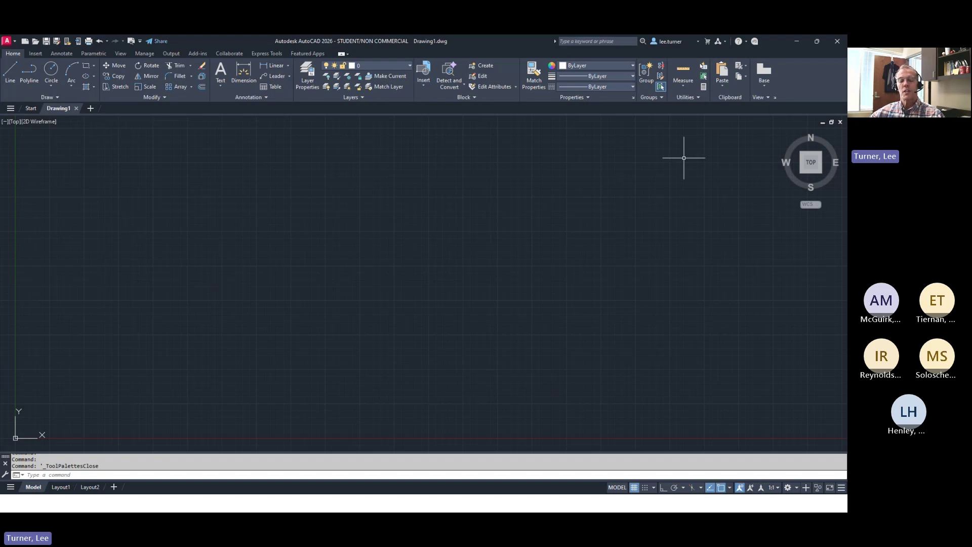
left_click_drag(5, 457, 54, 483)
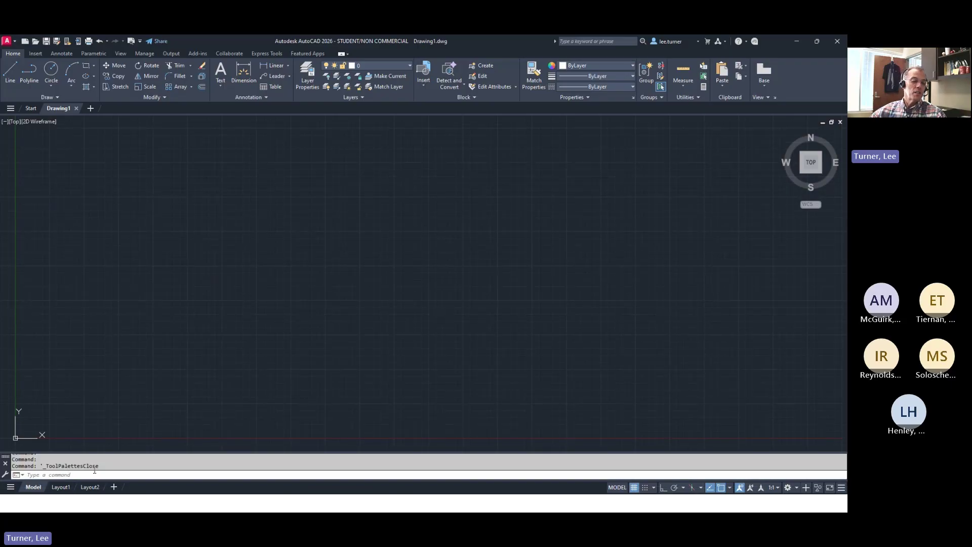
left_click(380, 286)
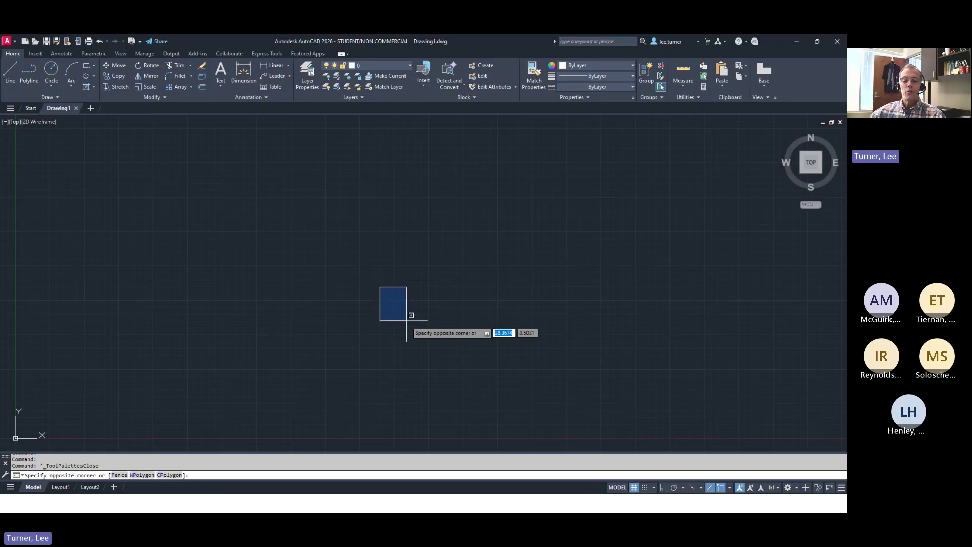
left_click(415, 330)
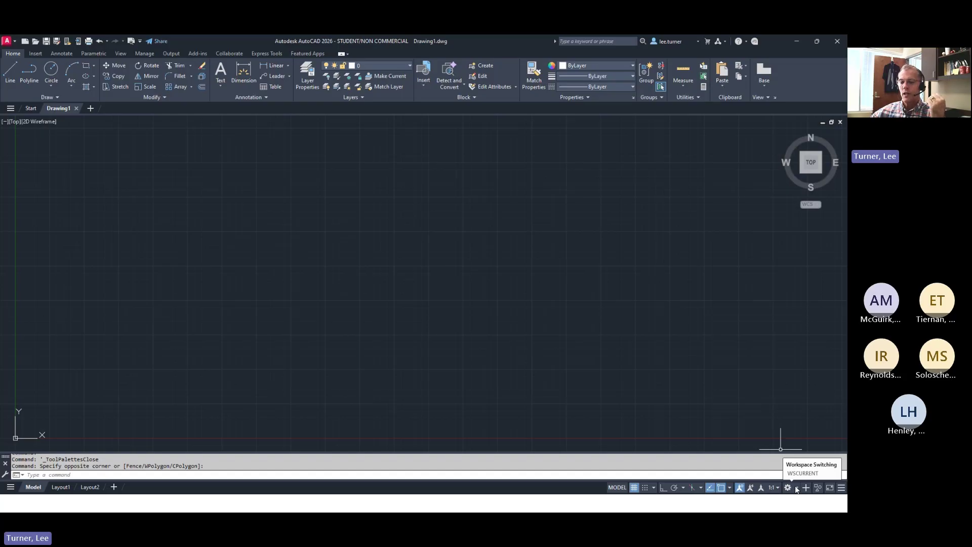
Save the current Drafting & Annotation setup as a workspace named "2D workspace"
left_click(796, 488)
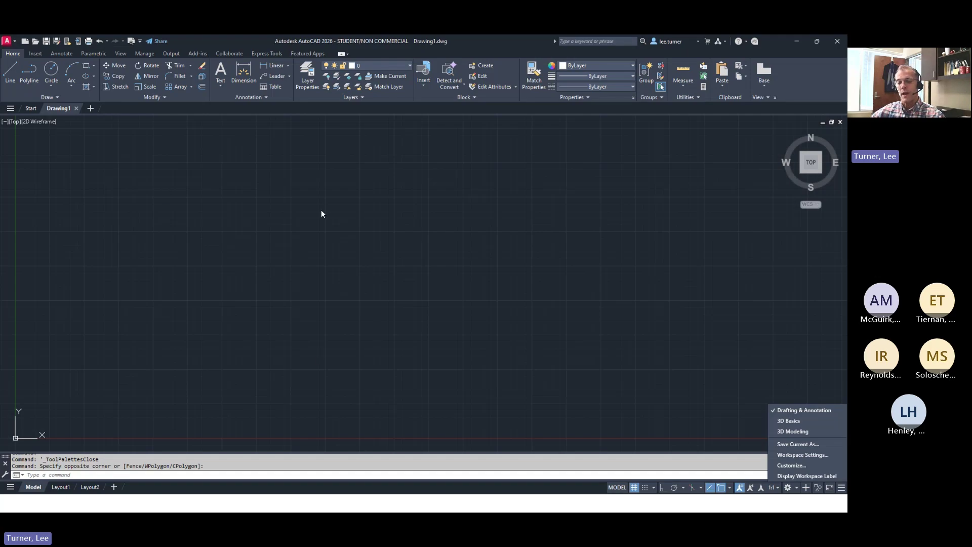
left_click(792, 446)
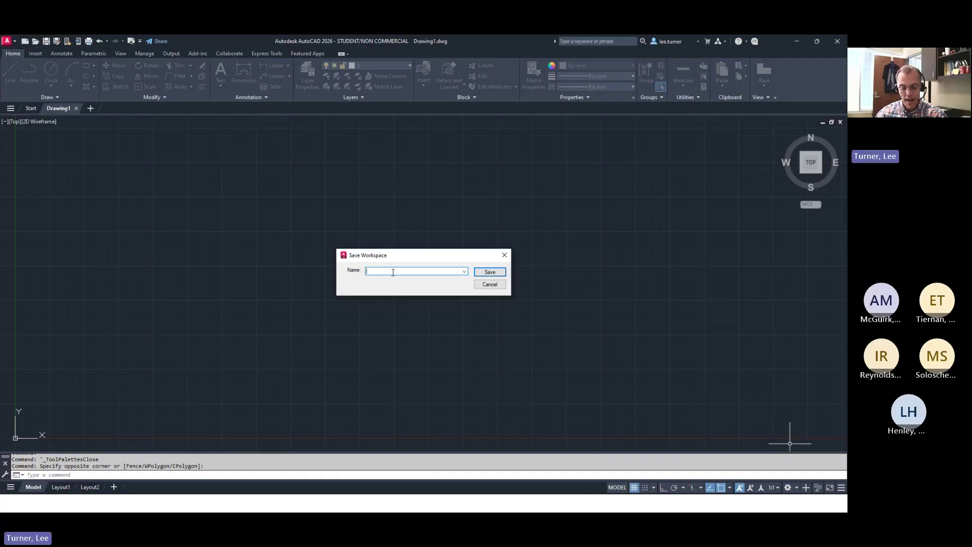
type("2d")
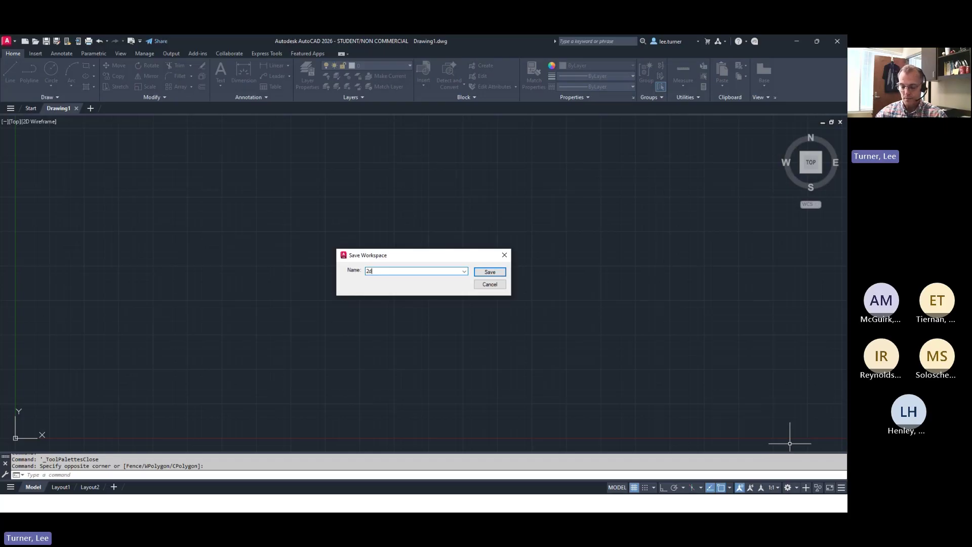
key("BackSpace")
type("D workspace")
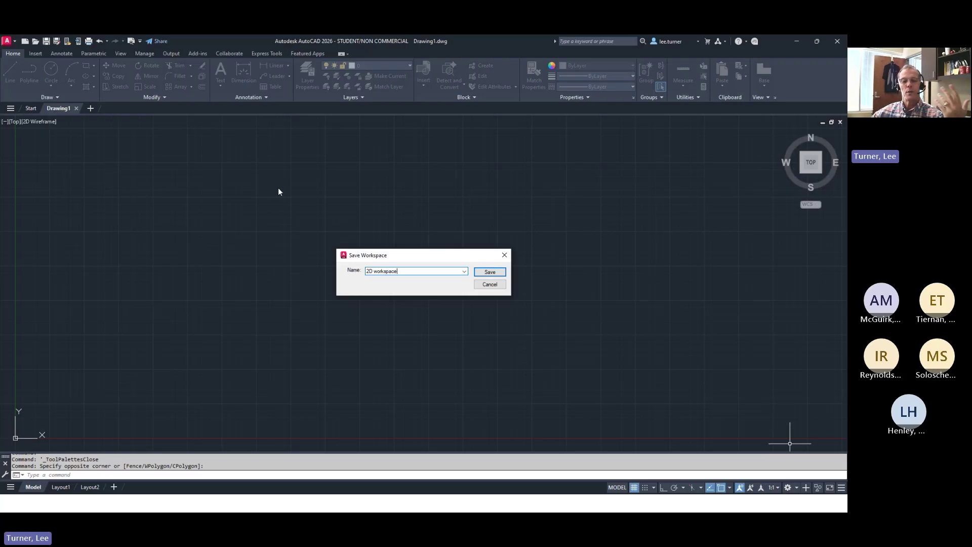
left_click(484, 273)
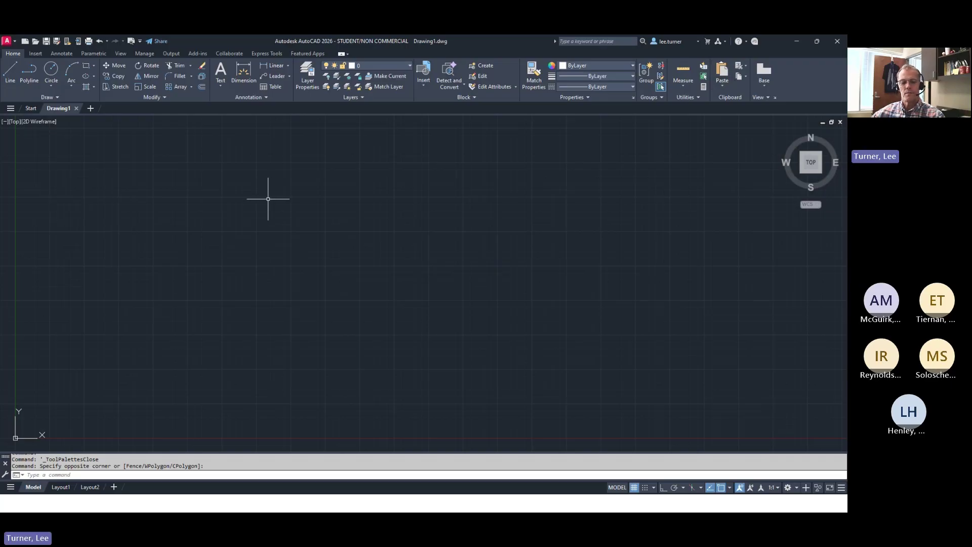
Switch to the 3D Modeling workspace and look over its choice of basic solid shapes
left_click(797, 487)
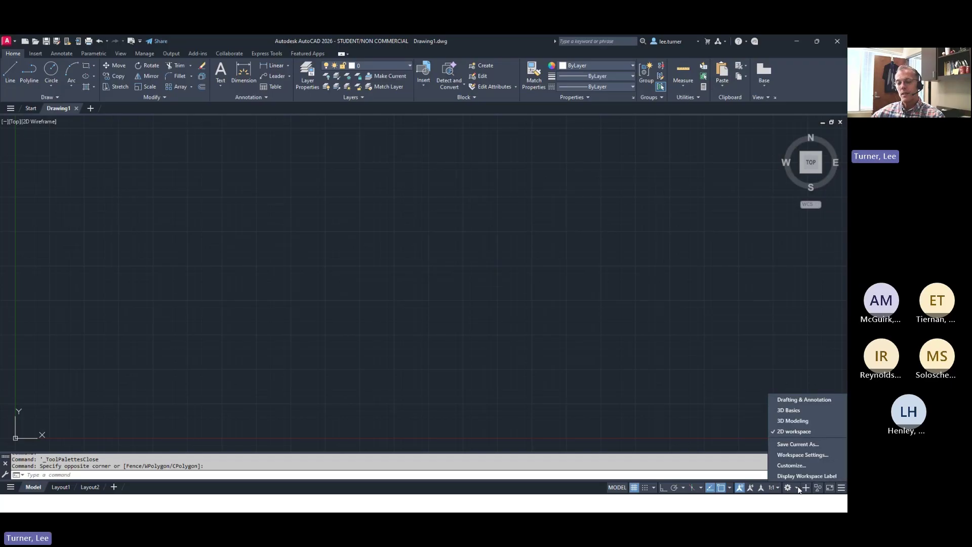
left_click(801, 421)
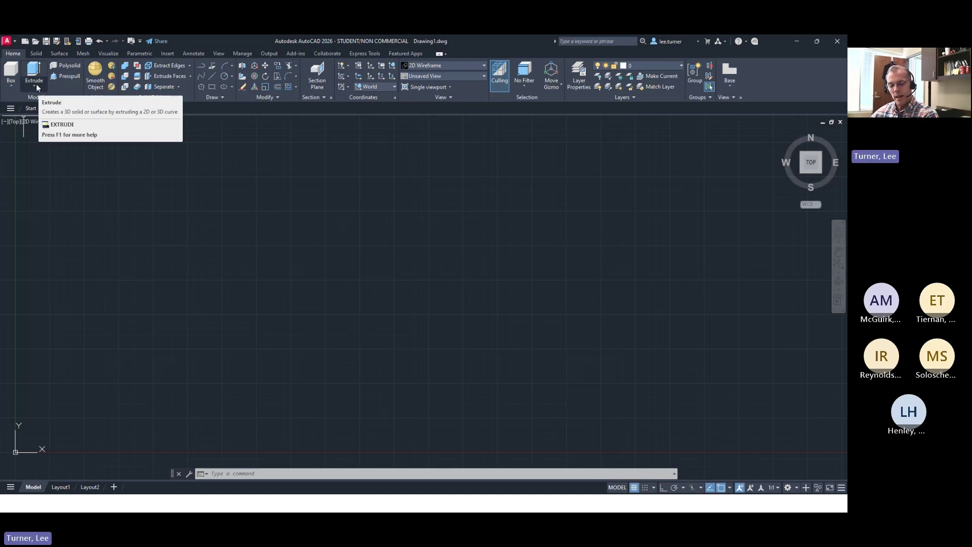
left_click(10, 87)
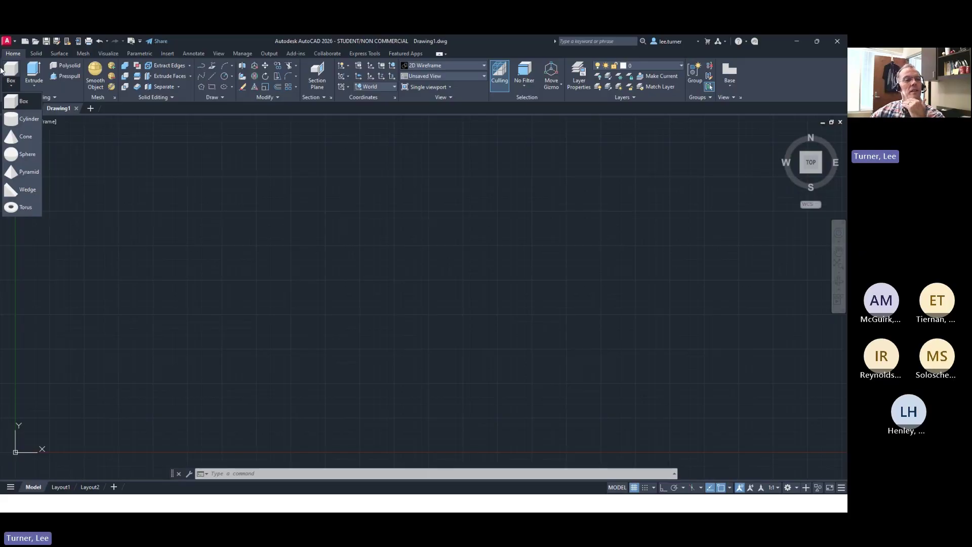
left_click(37, 84)
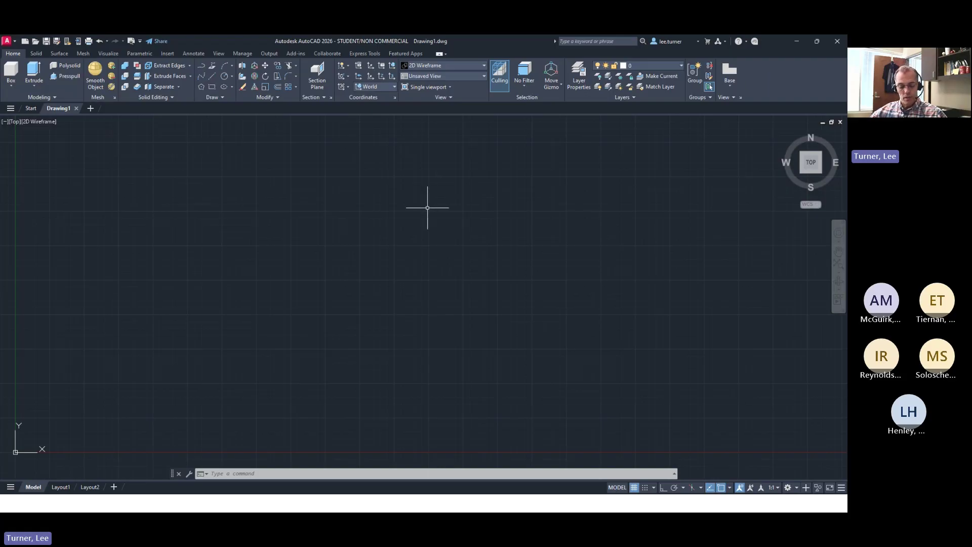
Measure the distance between two free points in the empty drawing with DIST
type("DI")
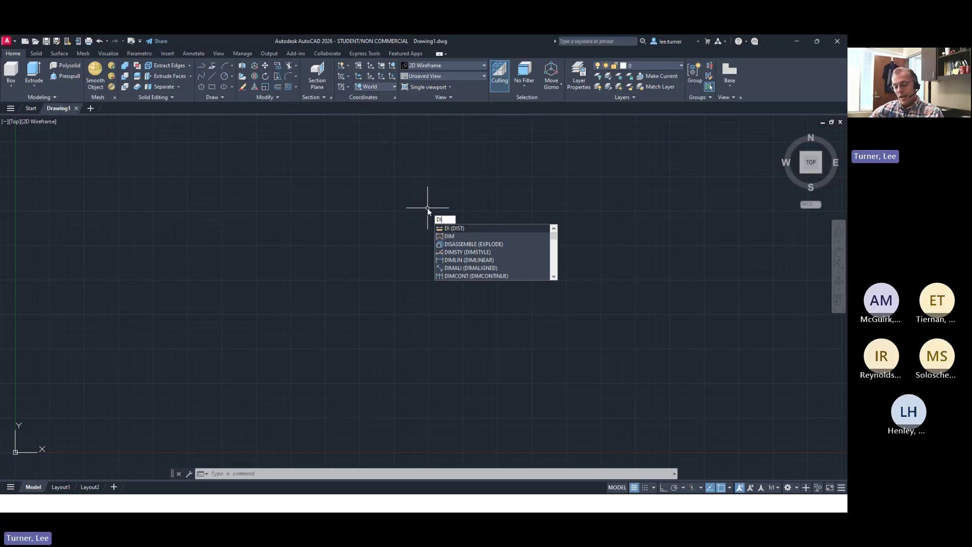
key("Return")
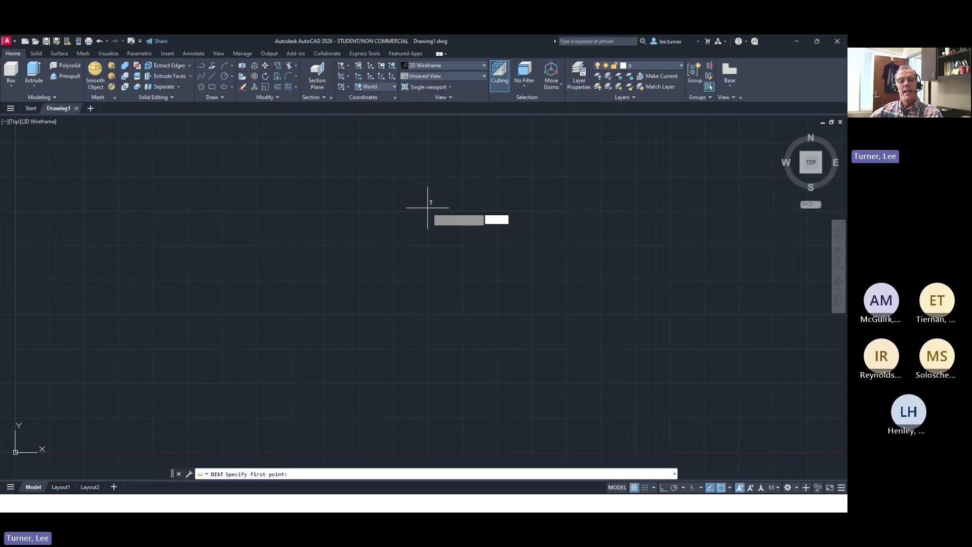
left_click(219, 192)
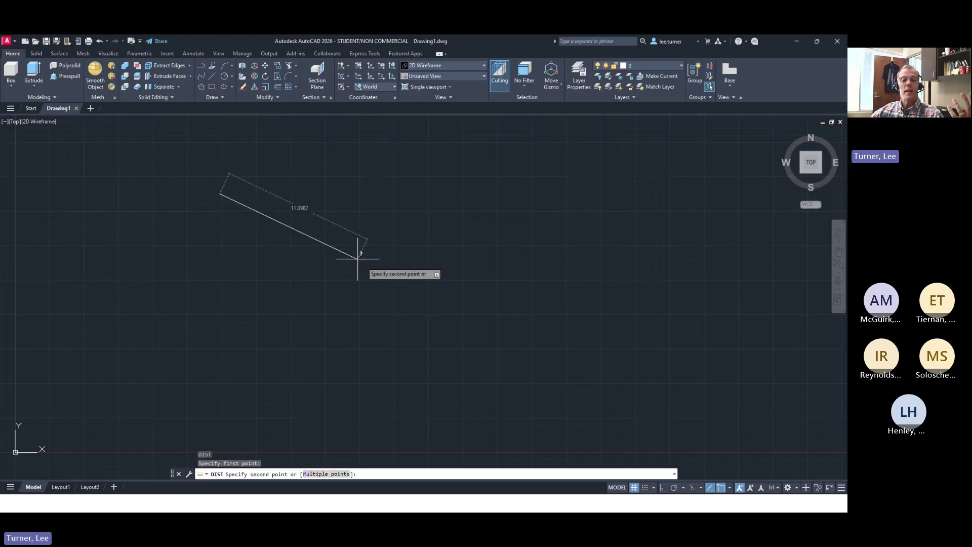
left_click(497, 325)
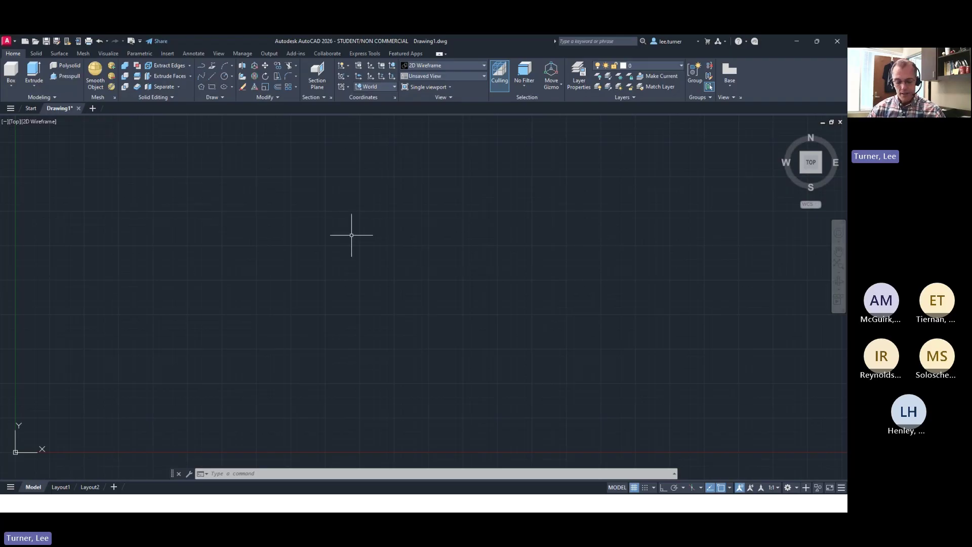
Show the classic menu bar by setting the MENUBAR variable to 1
type("MENUBAR")
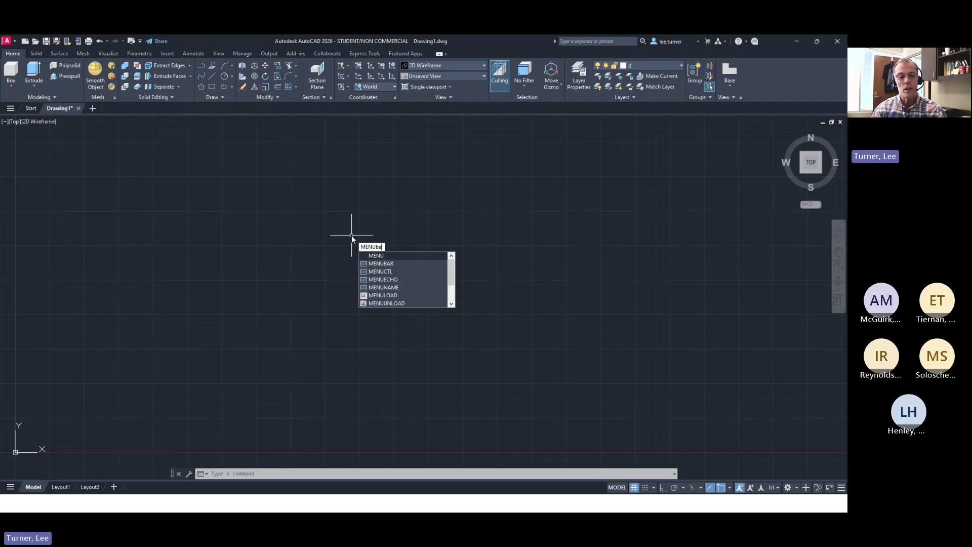
key("Return")
type("1")
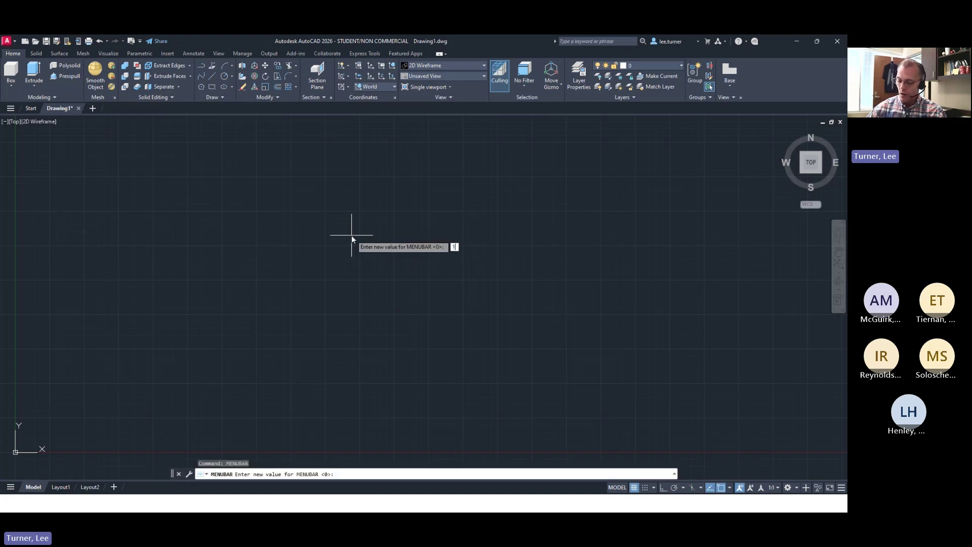
key("Return")
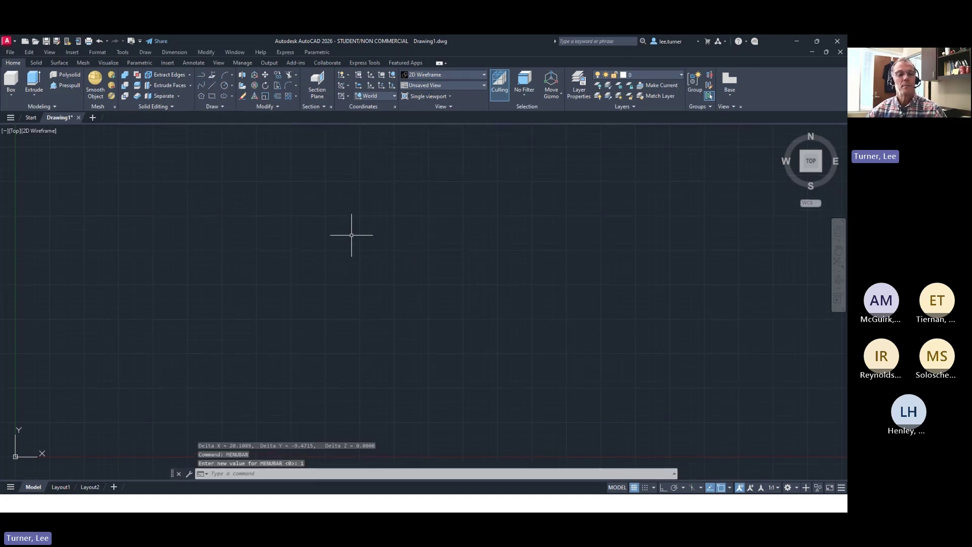
left_click(126, 51)
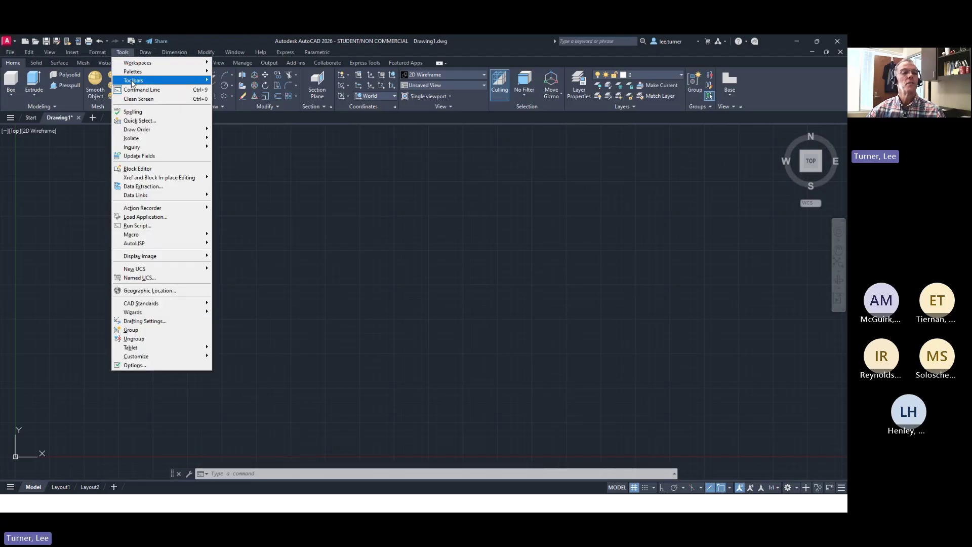
mouse_move(133, 81)
mouse_move(224, 82)
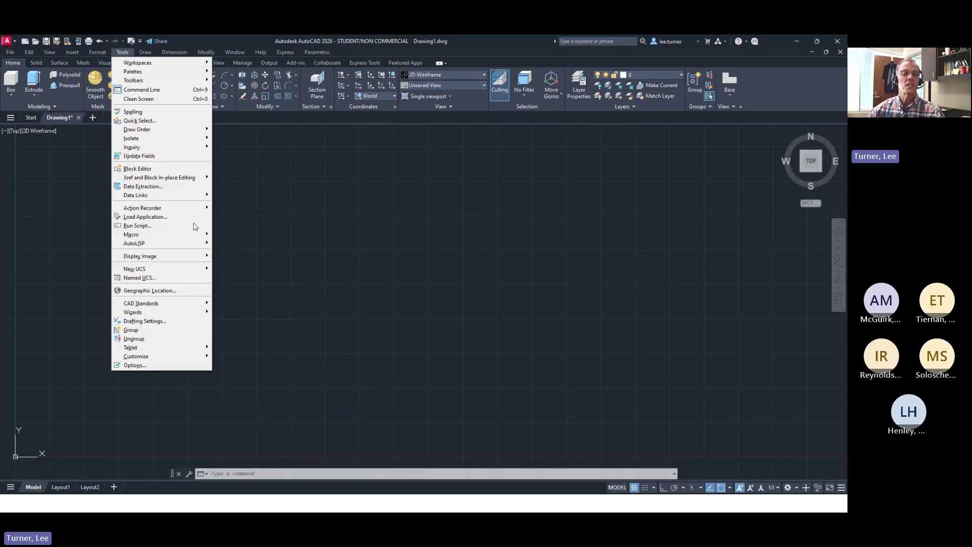
left_click(287, 180)
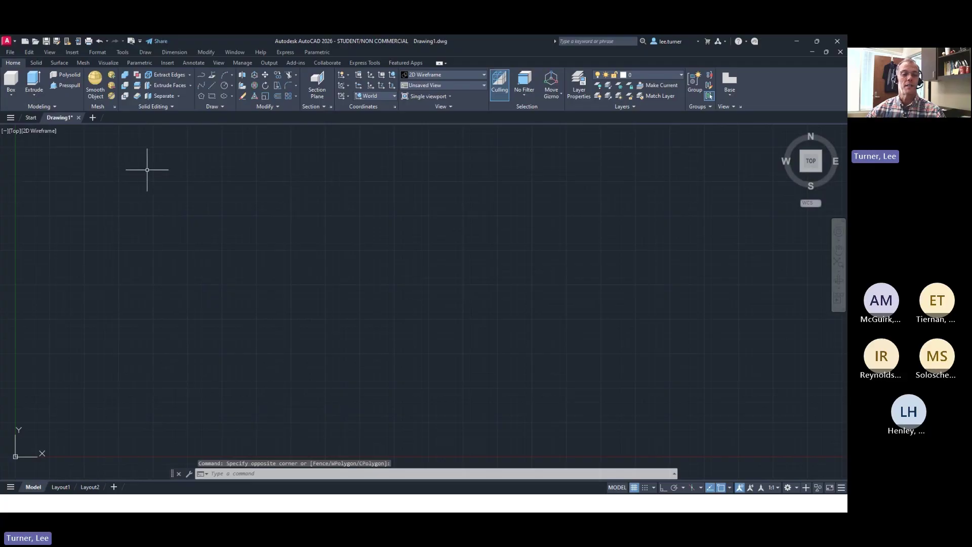
left_click(798, 489)
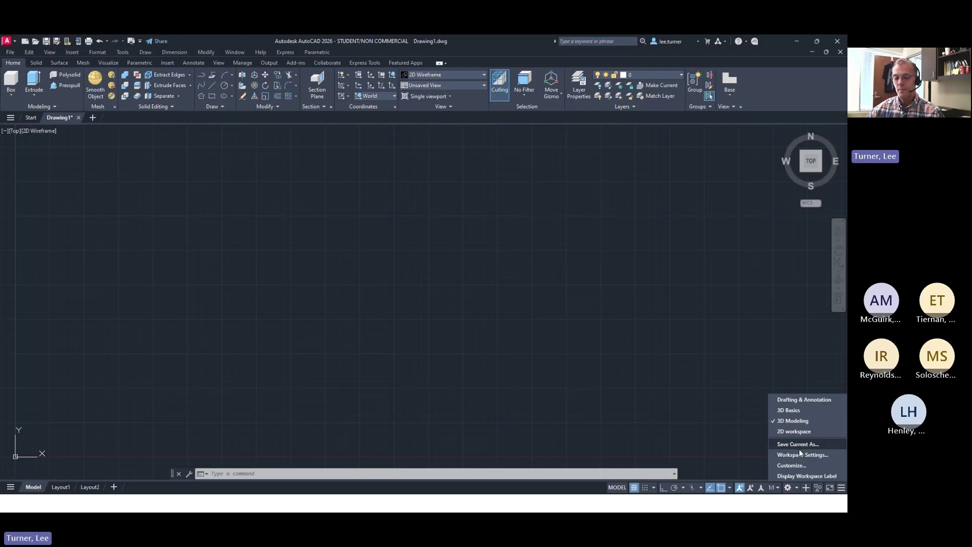
left_click(732, 403)
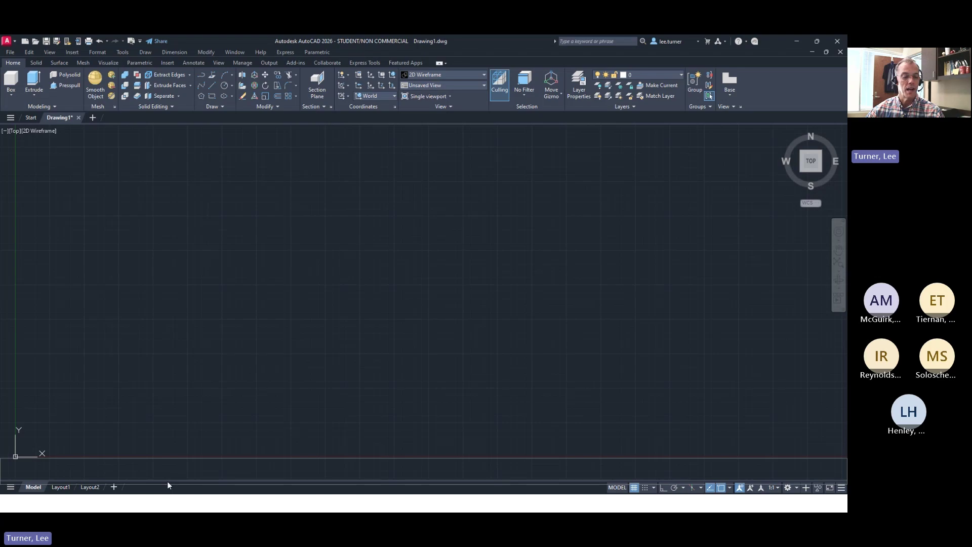
Dock the floating command line along the lower edge of the drawing area
left_click_drag(174, 475, 168, 488)
left_click(454, 323)
left_click(570, 327)
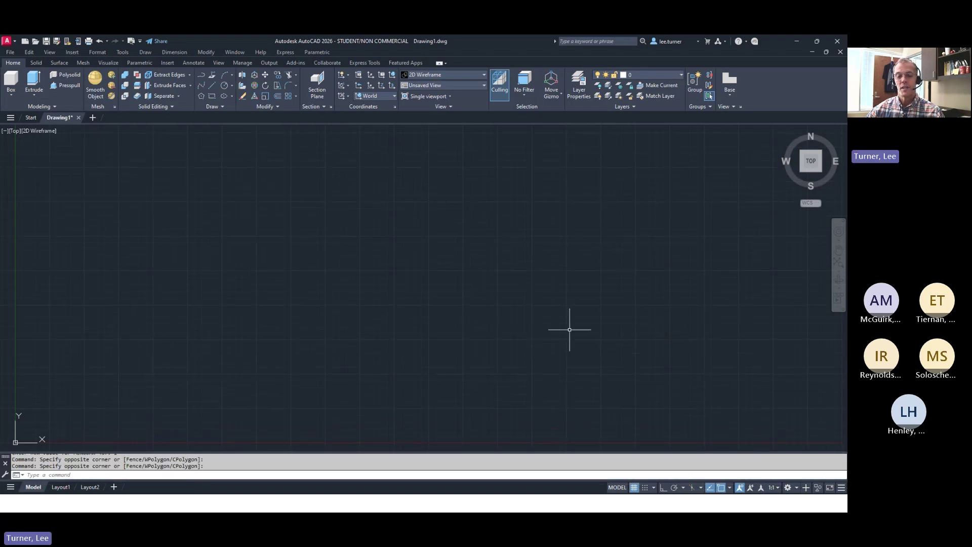
Save the current workspace under the name "3D workspace"
left_click(797, 488)
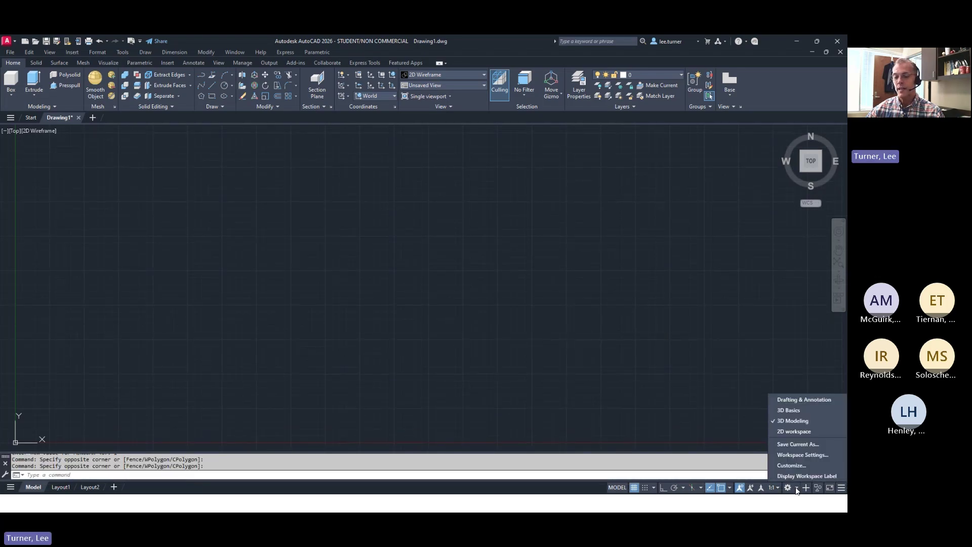
left_click(793, 447)
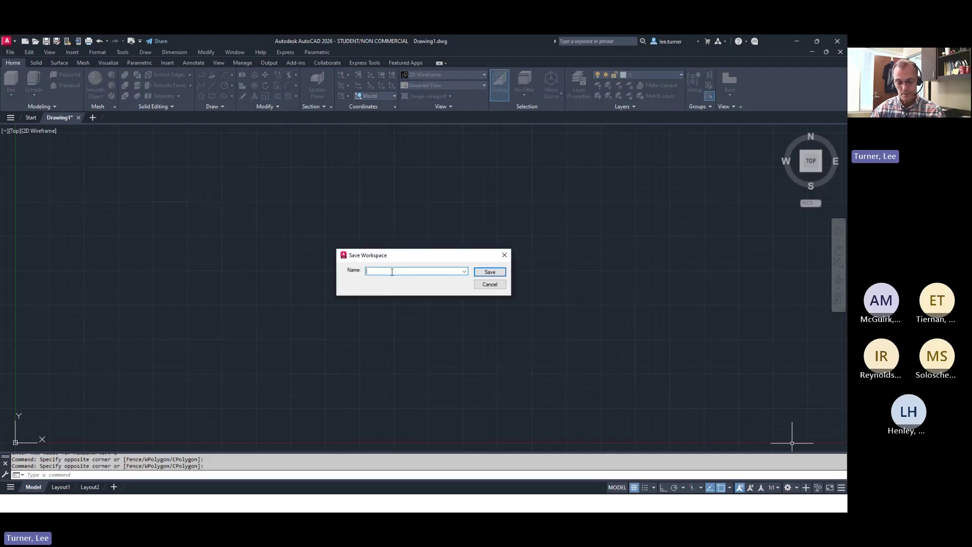
type("3D work")
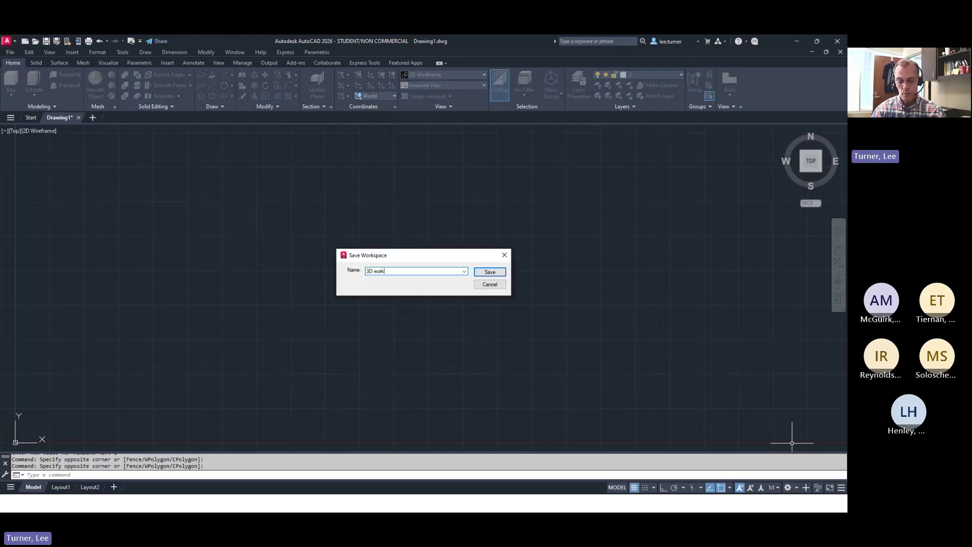
type("space")
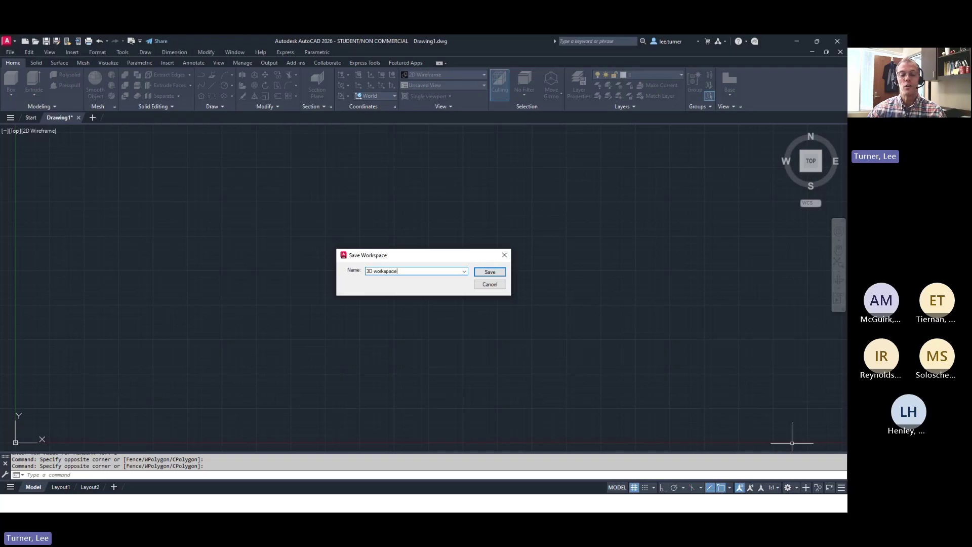
left_click(486, 271)
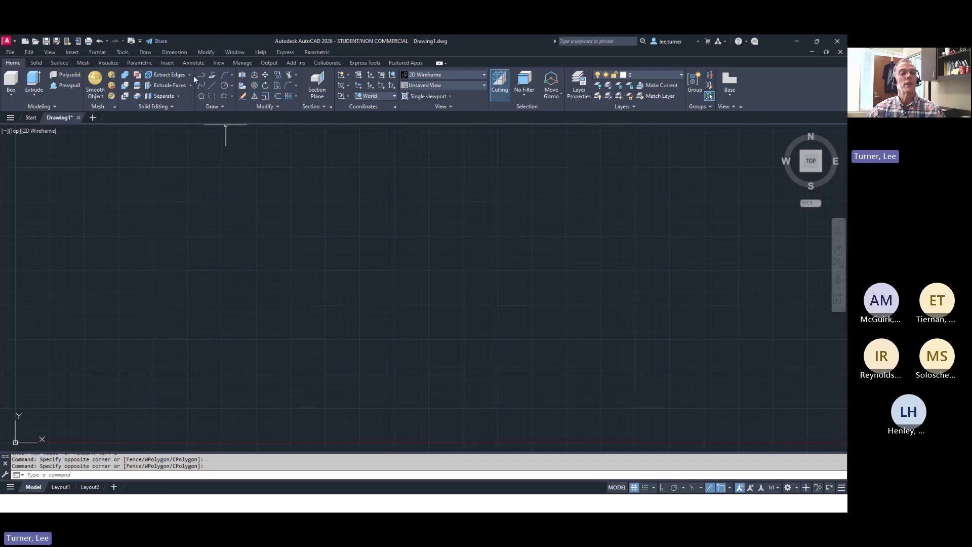
left_click(194, 63)
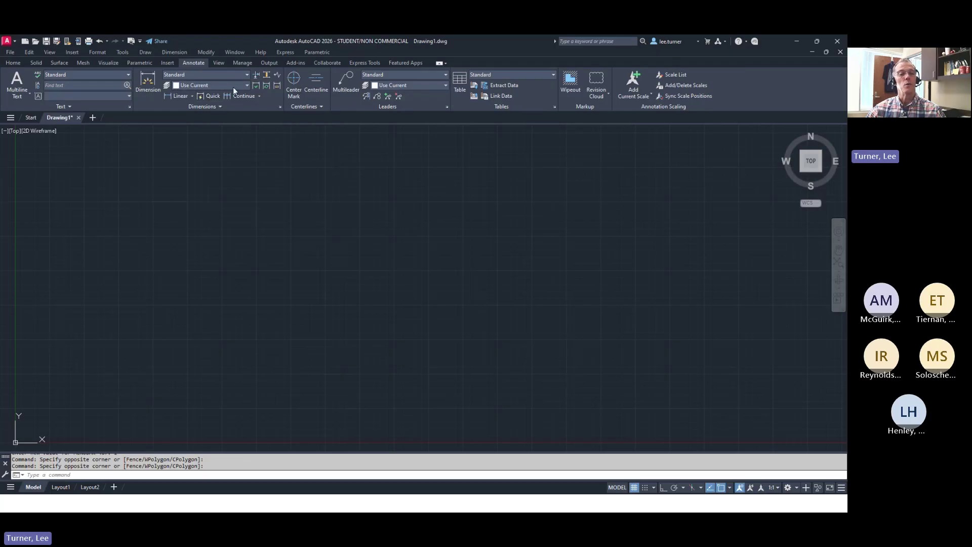
left_click(19, 64)
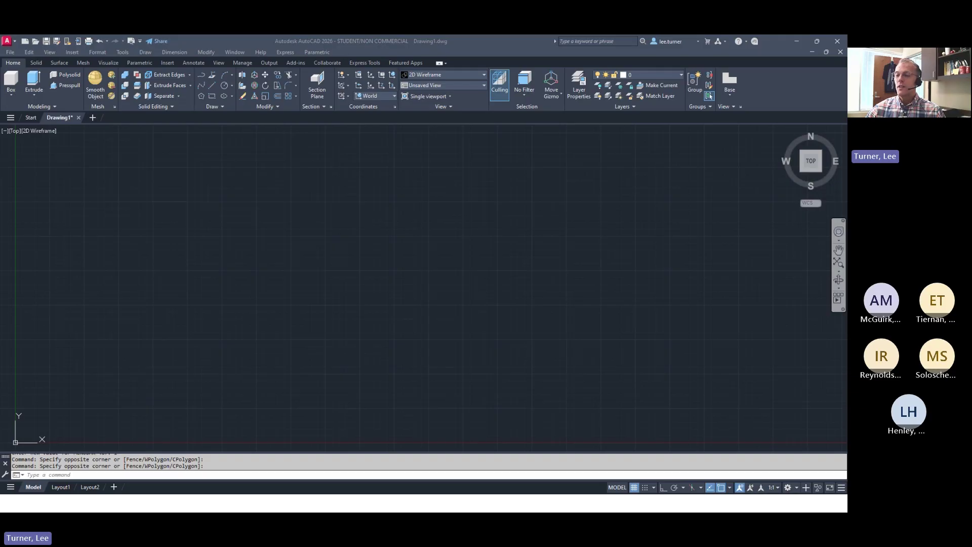
Turn off "Orient ViewCube to current UCS" in the ViewCube settings and accept the change
right_click(808, 163)
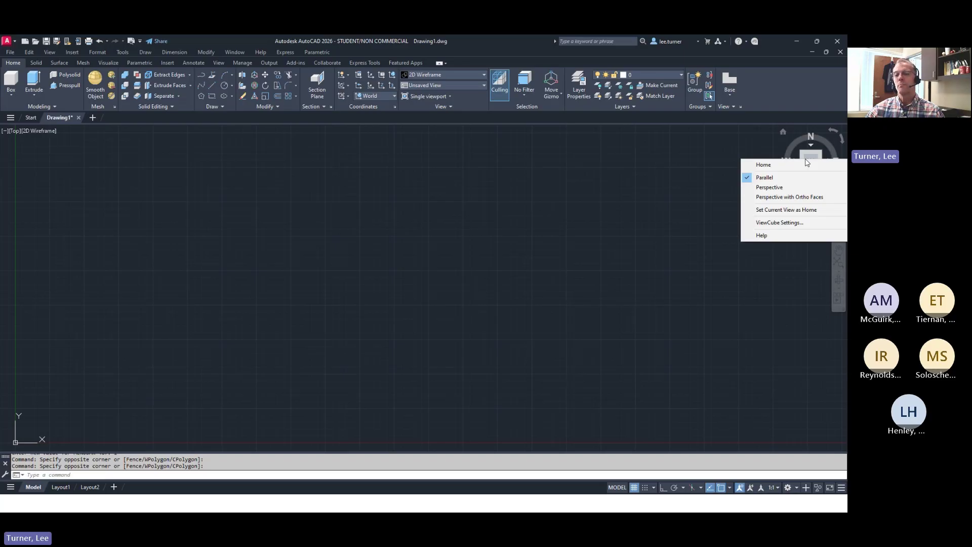
left_click(783, 223)
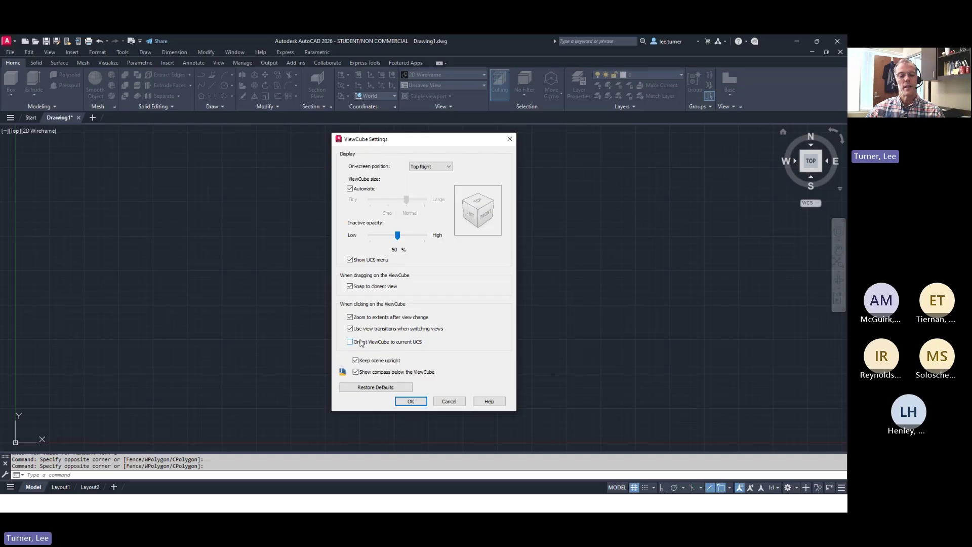
left_click(354, 344)
left_click(411, 401)
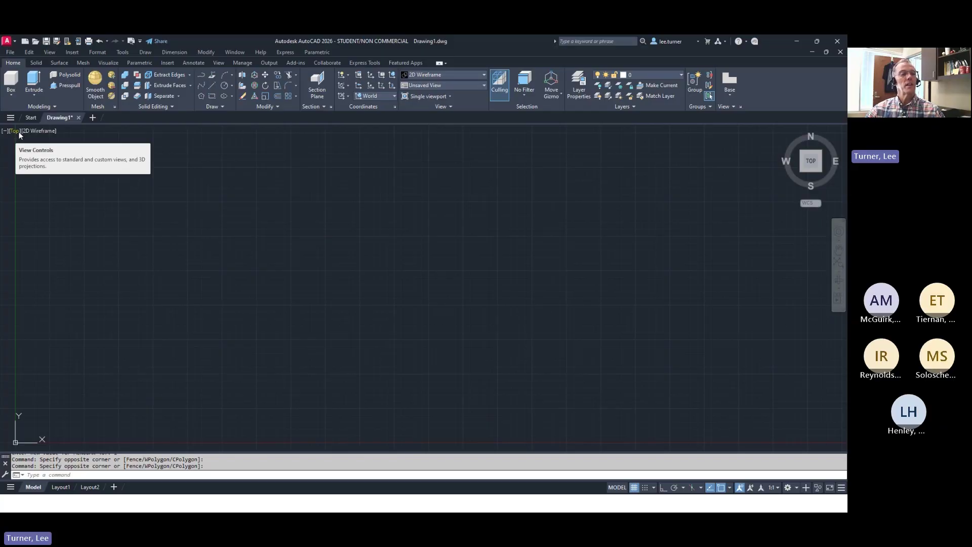
Switch the drawing to the Bottom view and check the orientation of the UCS icon and ViewCube
left_click(15, 131)
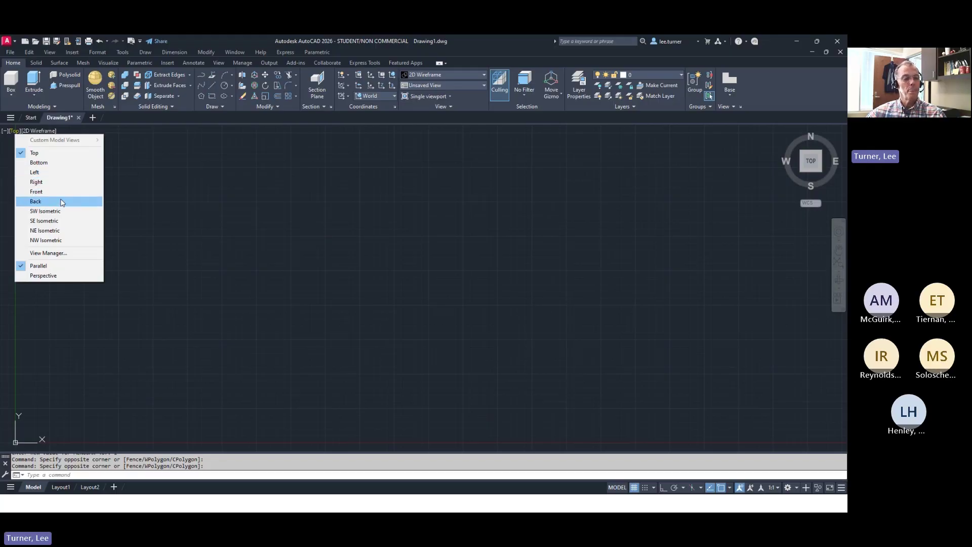
left_click(61, 165)
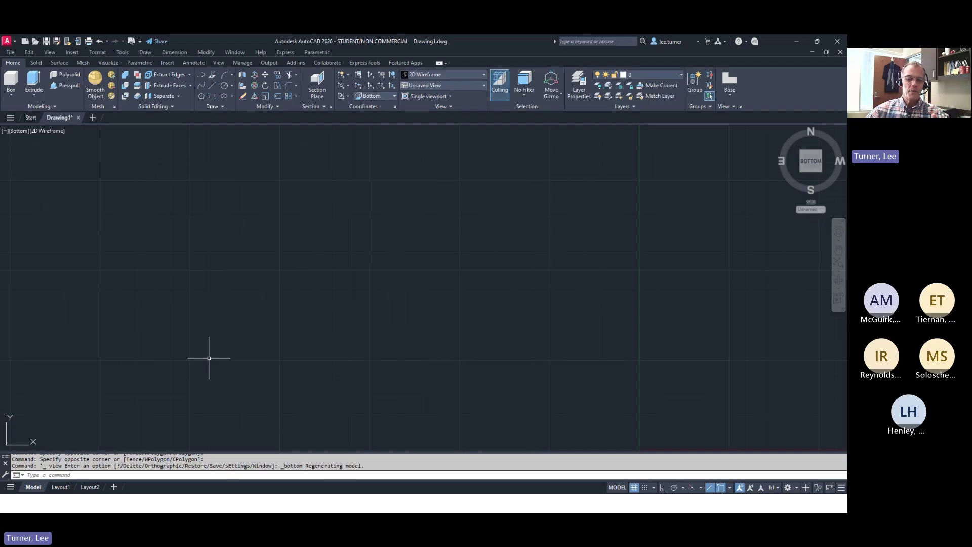
left_click(21, 439)
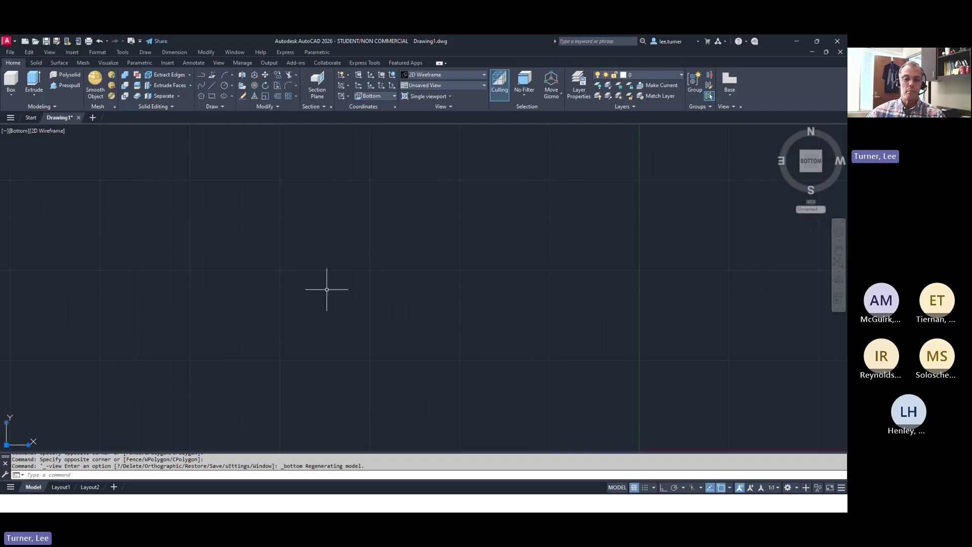
mouse_move(807, 163)
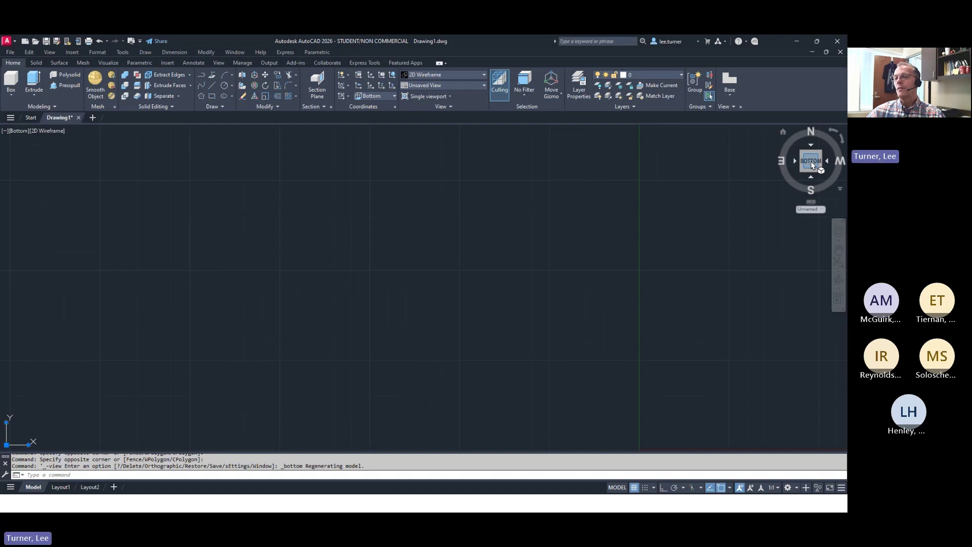
Switch the drawing to the Front view and zoom to the drawing extents
left_click(17, 132)
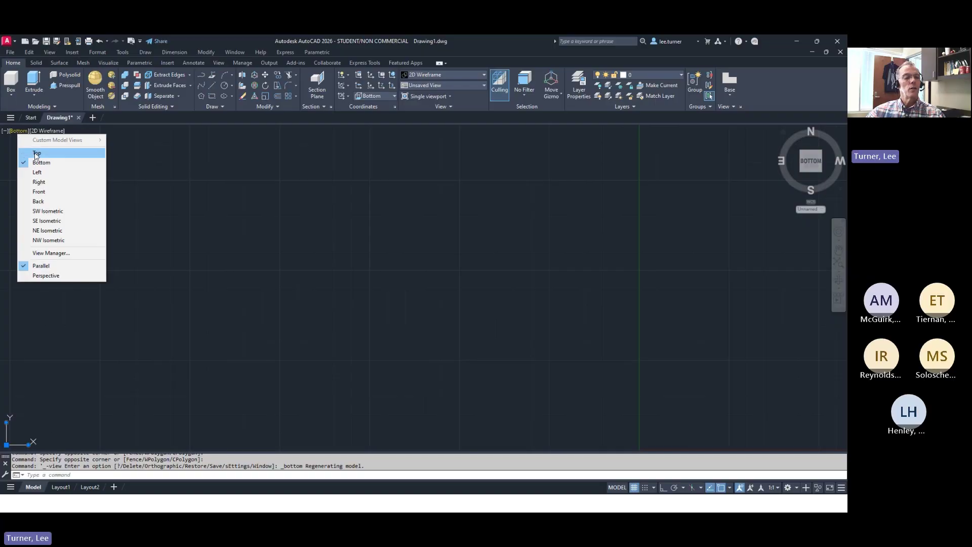
left_click(32, 190)
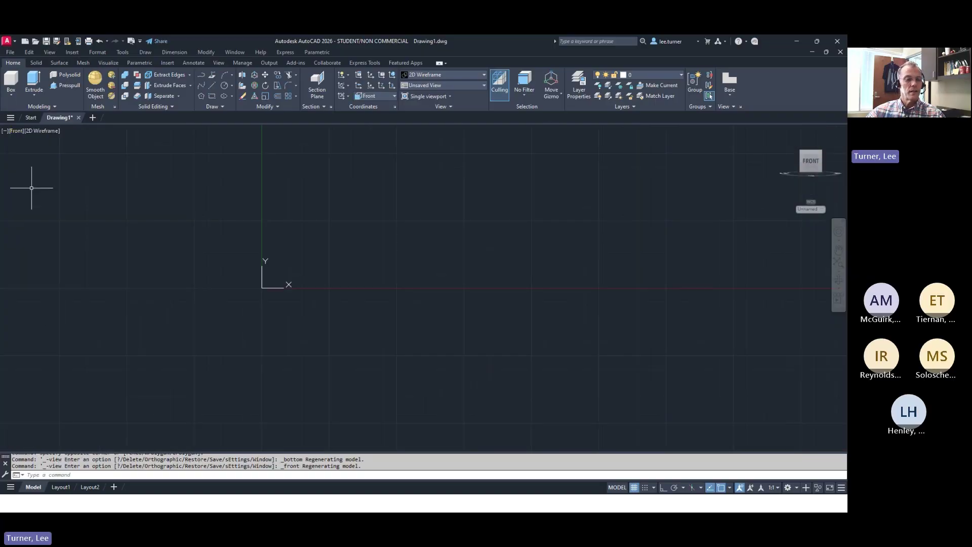
middle_click(375, 224)
middle_click(376, 224)
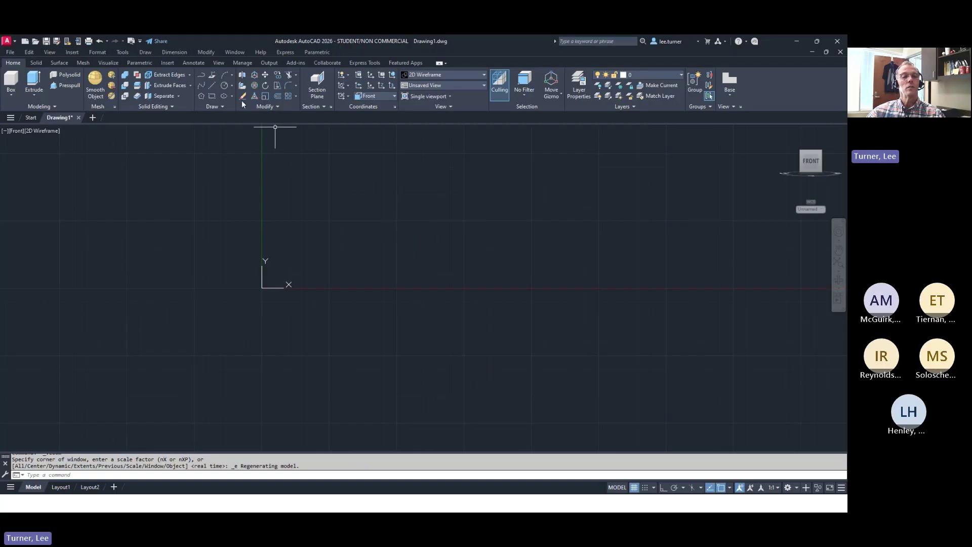
Draw a circle of radius 1 on the front plane, up and to the right of the origin
left_click(224, 87)
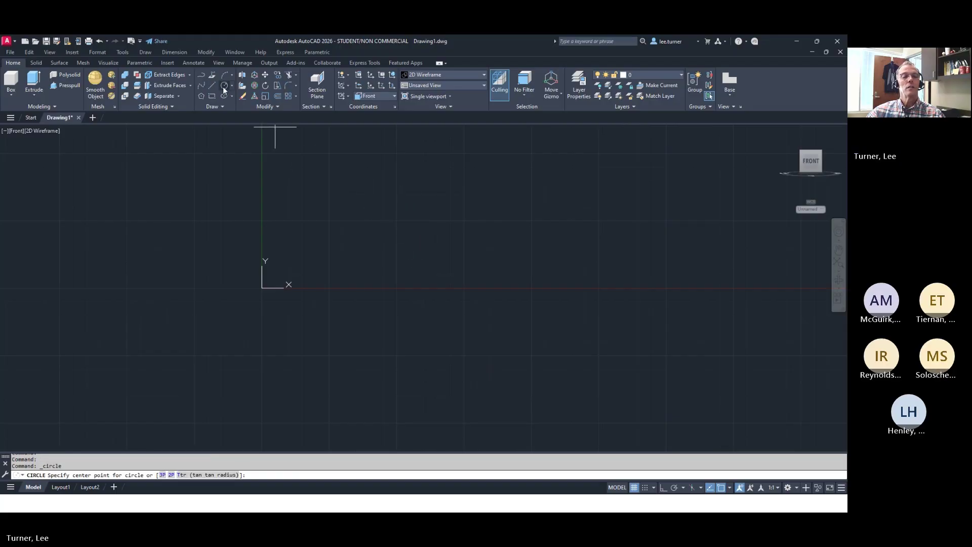
left_click(404, 218)
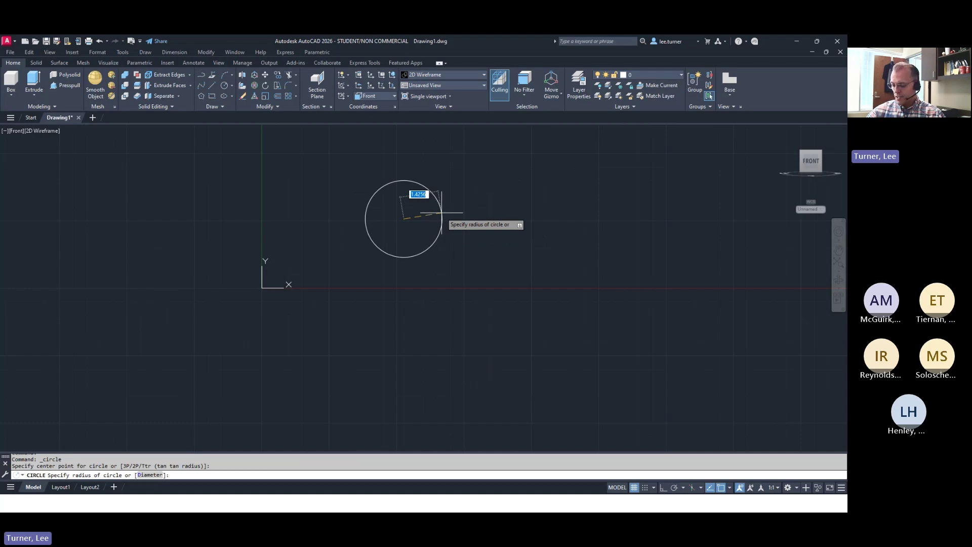
type("1")
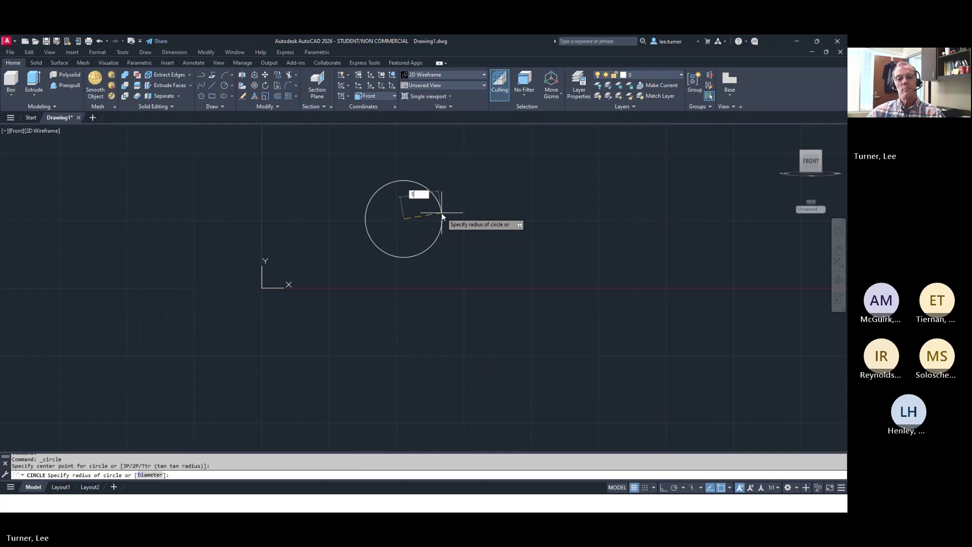
key("Return")
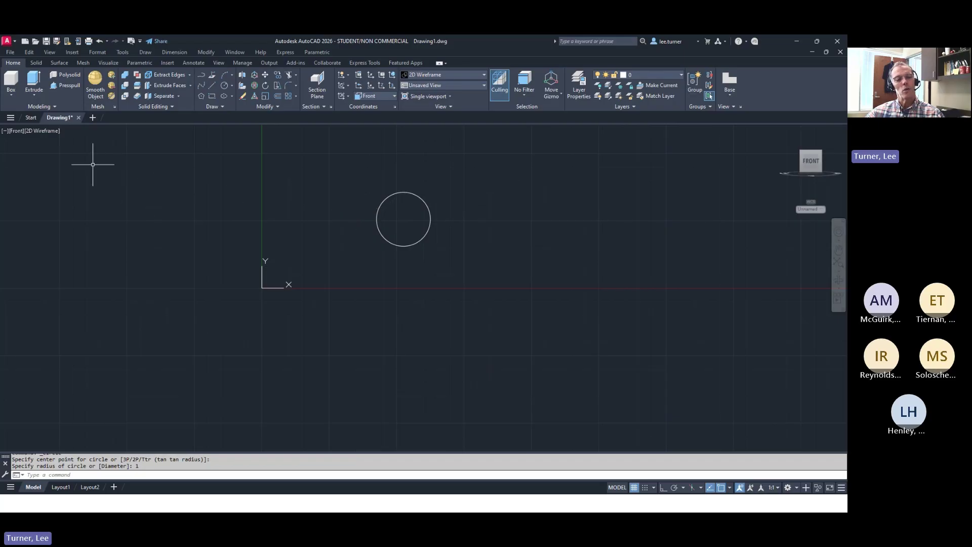
Switch to the SE Isometric view and bring the circle near the middle of the drawing area
left_click(17, 131)
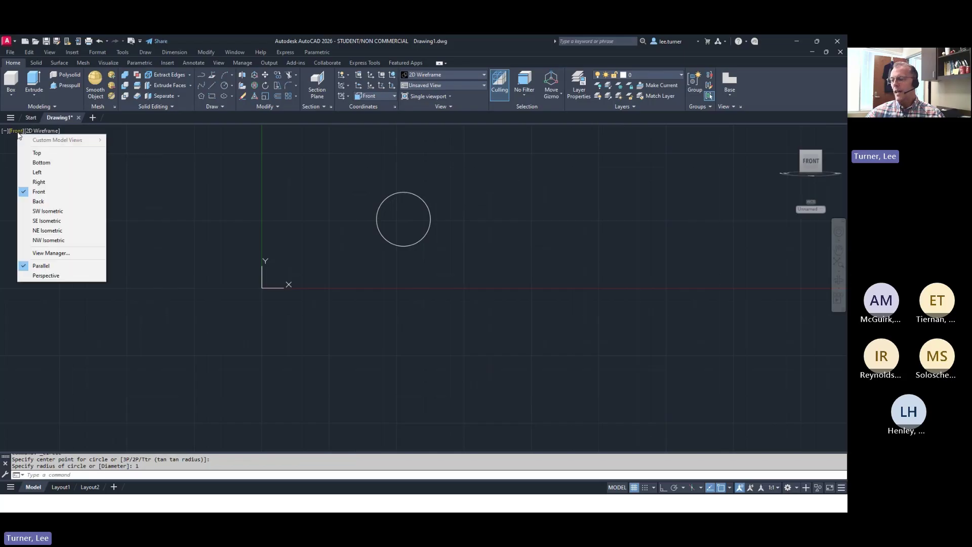
left_click(45, 222)
scroll(507, 258, "down", 3)
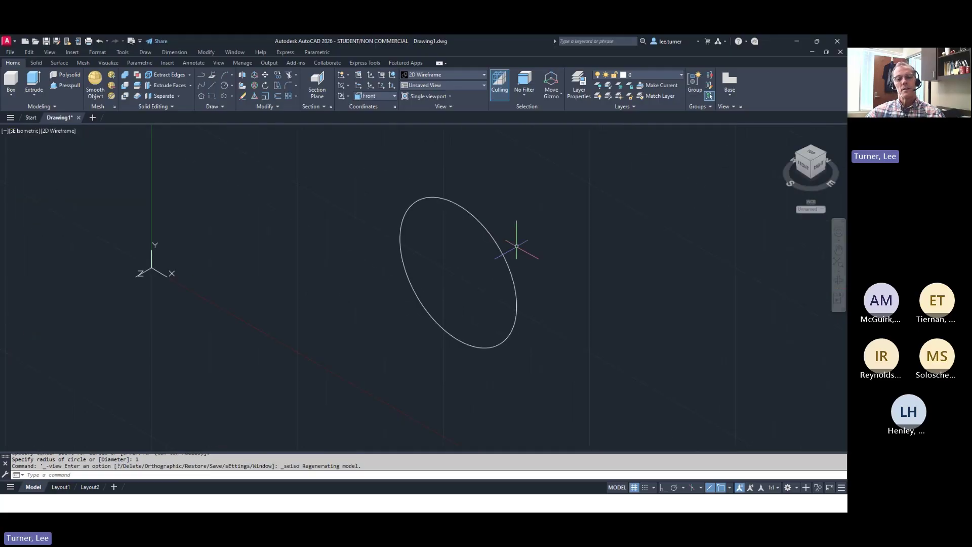
middle_click_drag(501, 245, 458, 239)
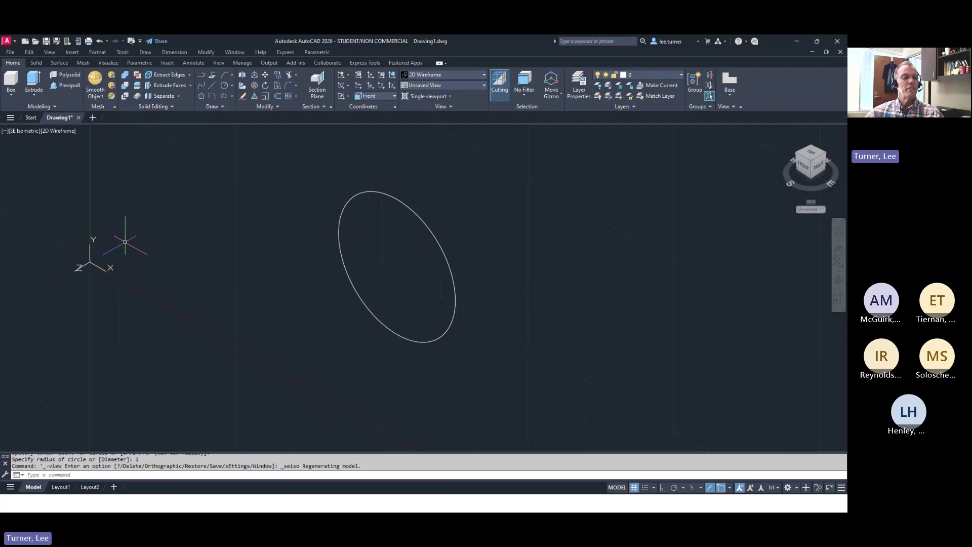
Draw a concentric circle of radius 0.5 inside the existing circle
left_click(224, 89)
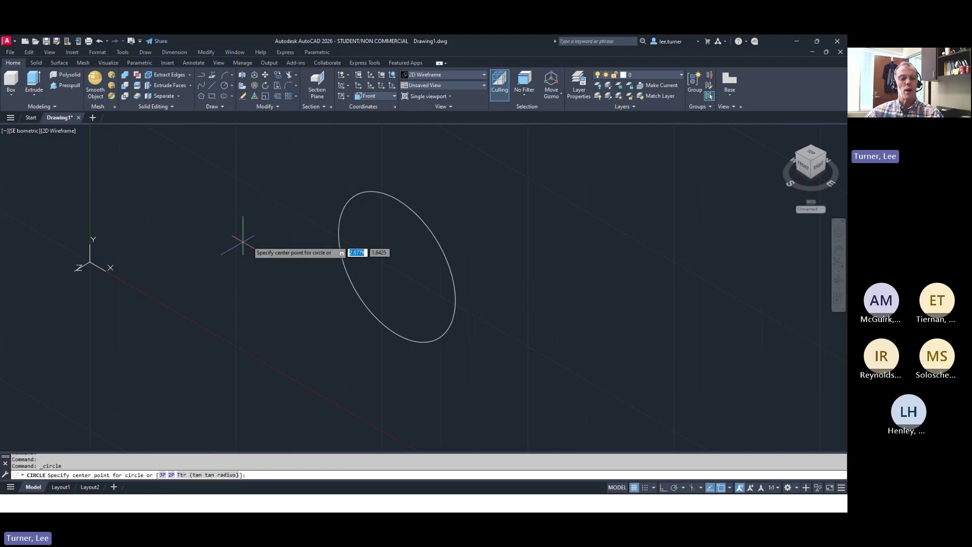
left_click(397, 265)
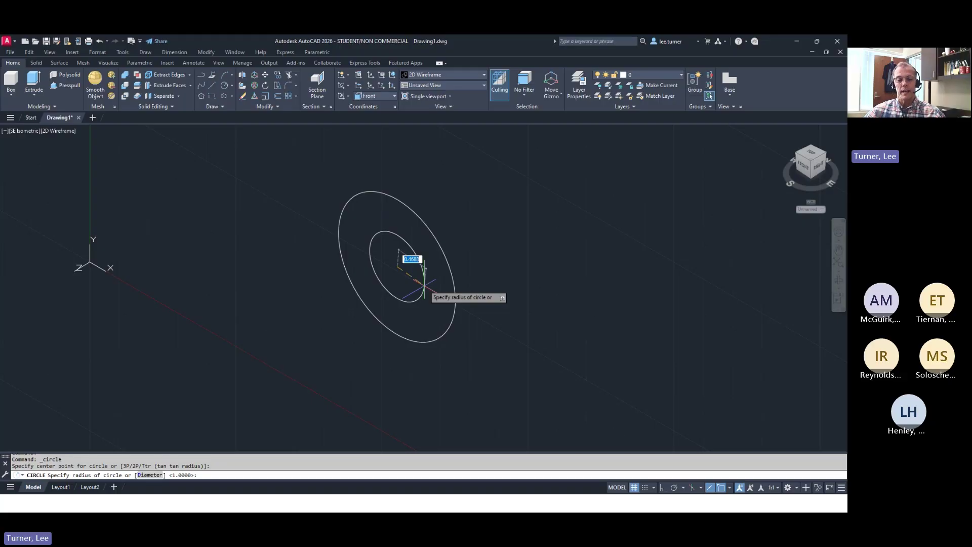
type(".5")
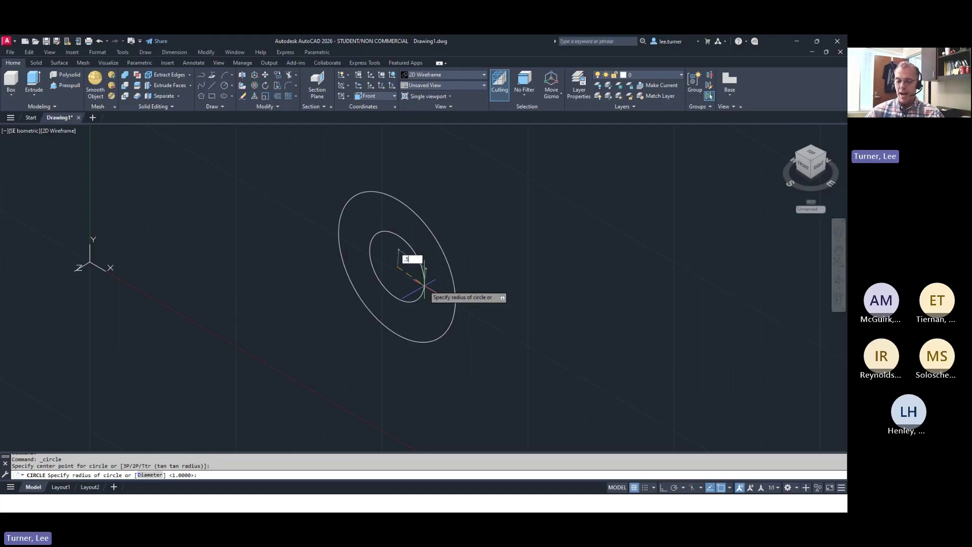
key("Return")
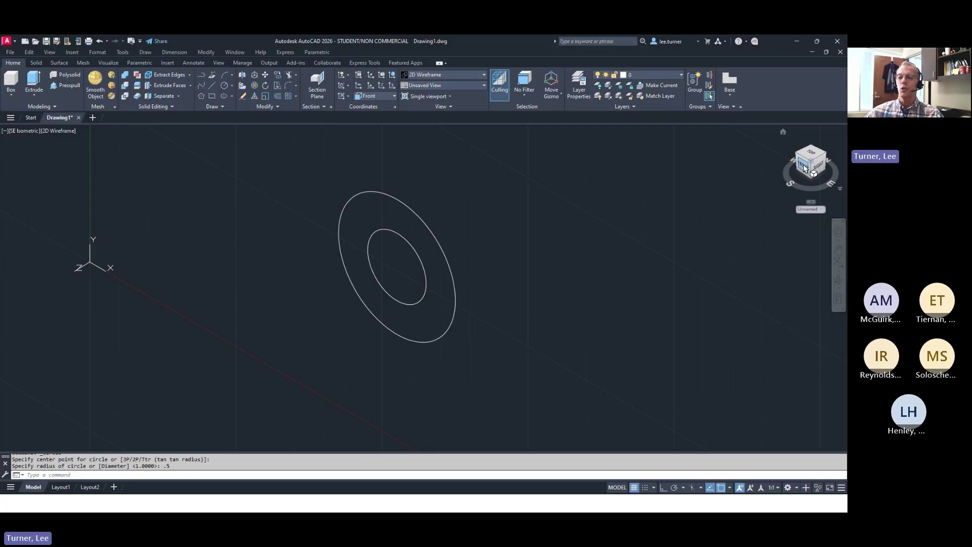
Inspect the two concentric circles straight on from the front, then return to the SE isometric view
left_click(804, 168)
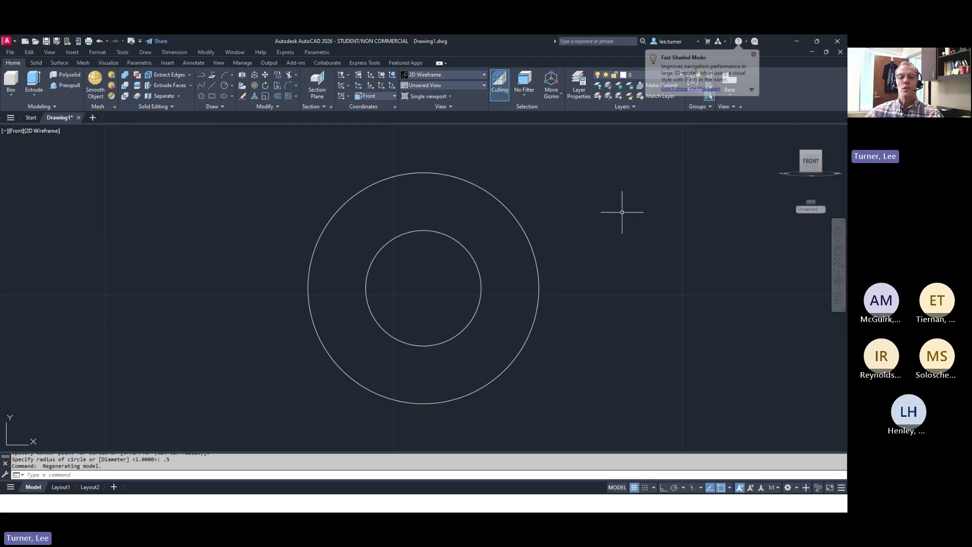
middle_click_drag(616, 211, 591, 230)
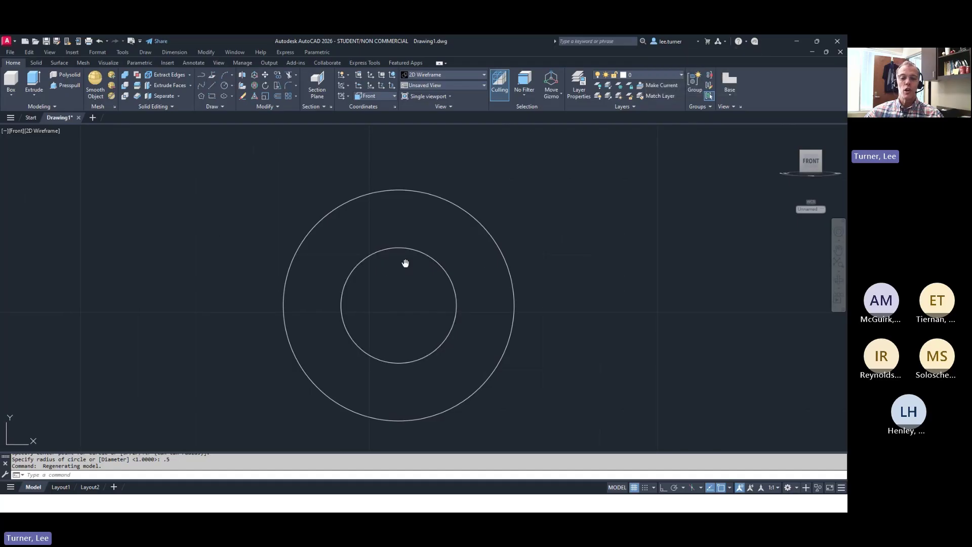
middle_click_drag(406, 262, 403, 252)
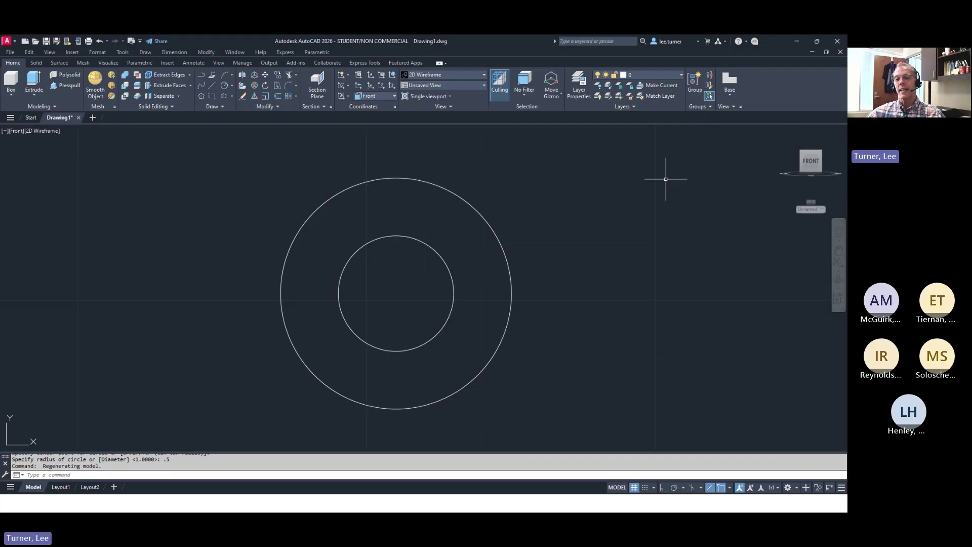
left_click(821, 153)
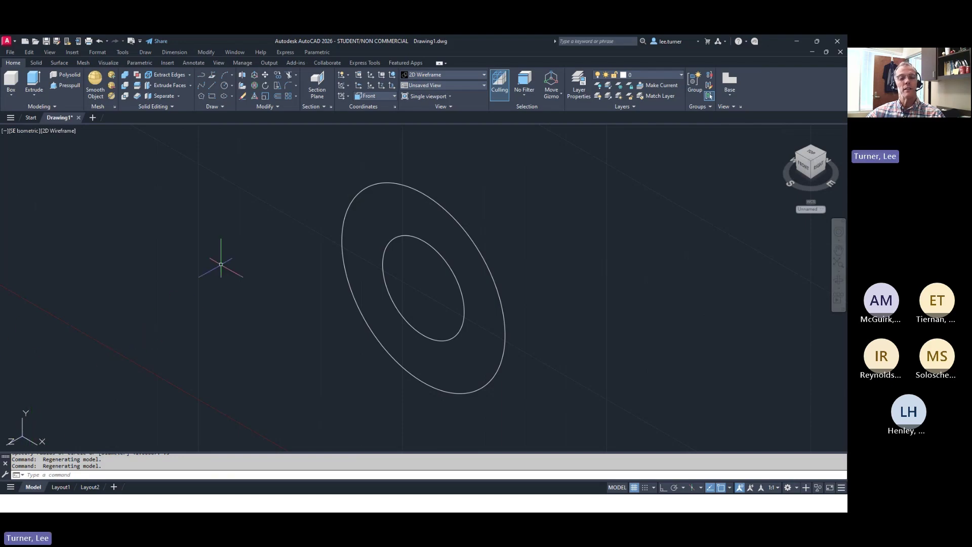
Set the UCS to Top and draw a circle of radius 1 on that plane, between the origin and the concentric circles
left_click(384, 97)
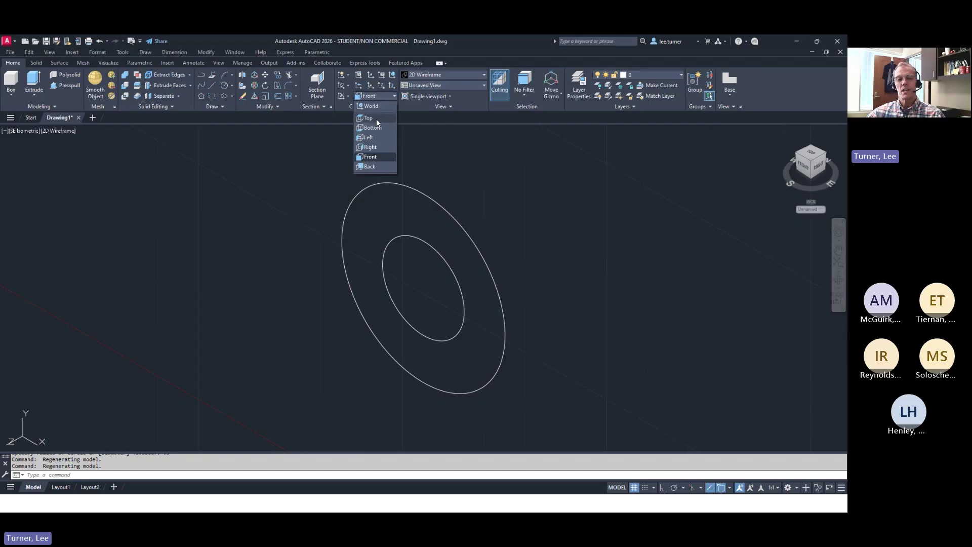
left_click(375, 119)
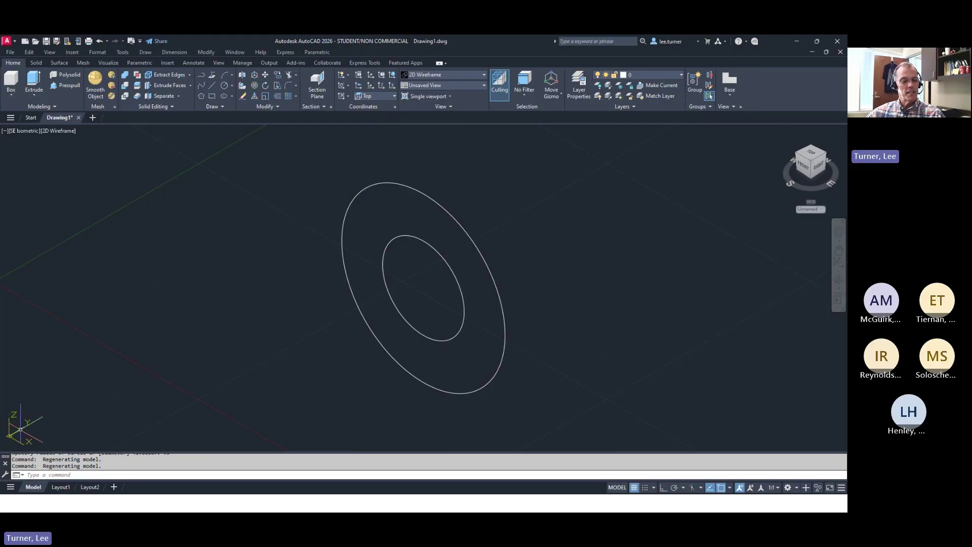
left_click(223, 86)
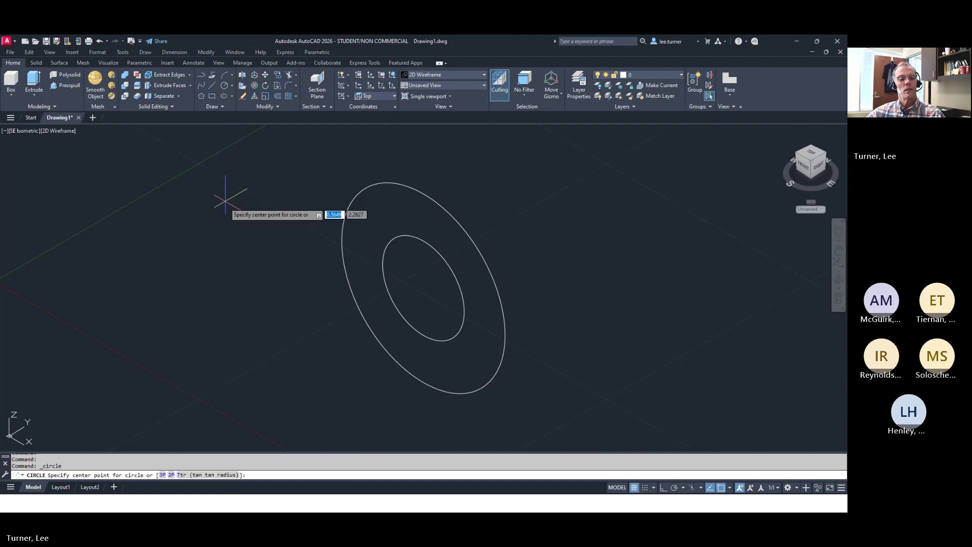
left_click(154, 282)
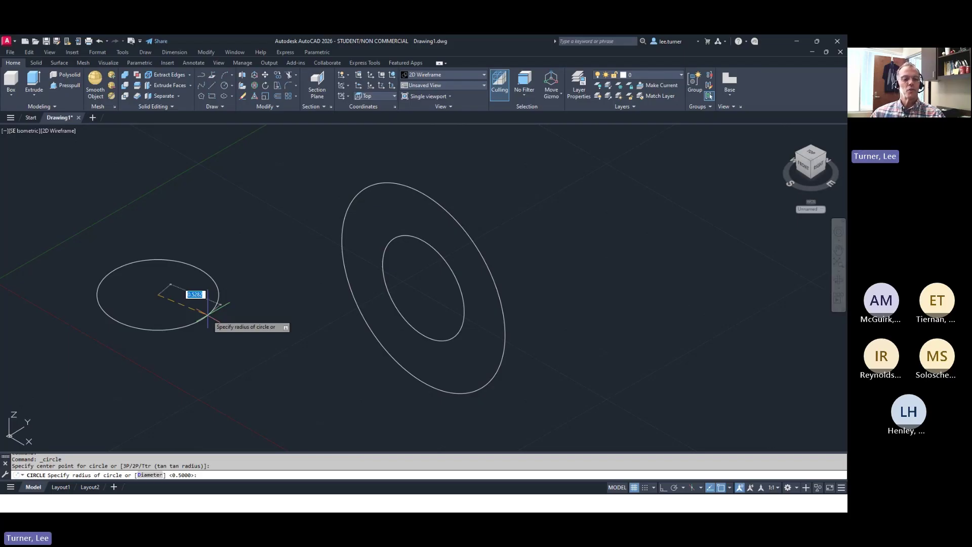
type("1")
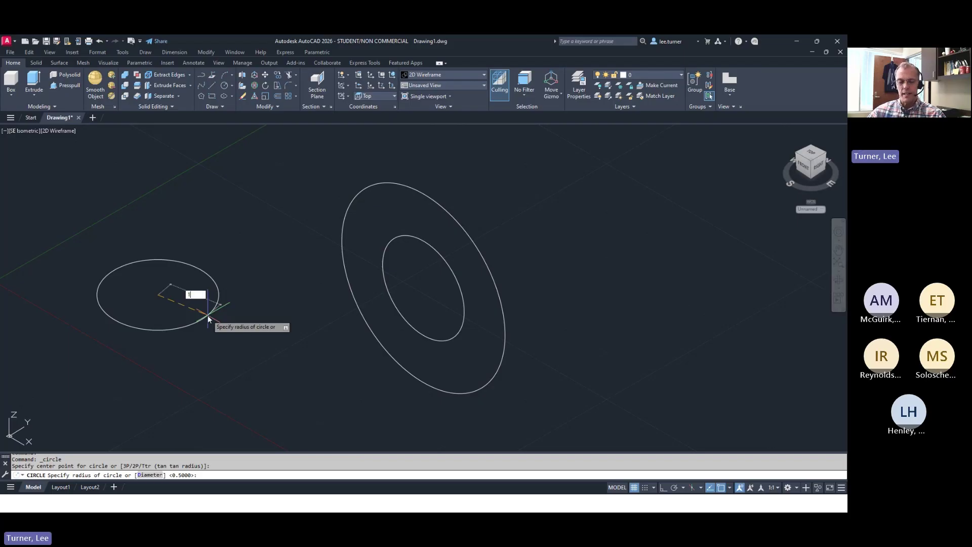
key("Return")
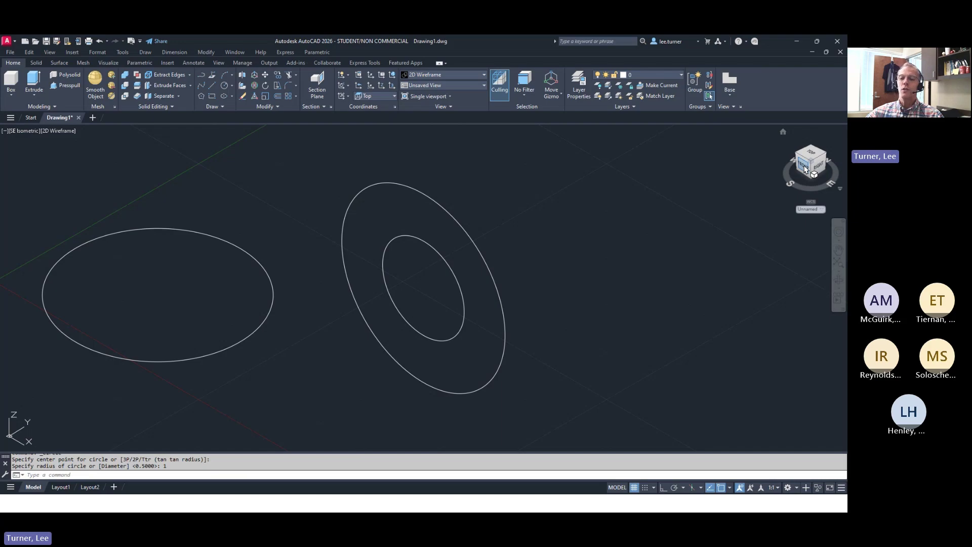
Inspect the circles straight on from the front and from the top, then return to the front view
left_click(805, 169)
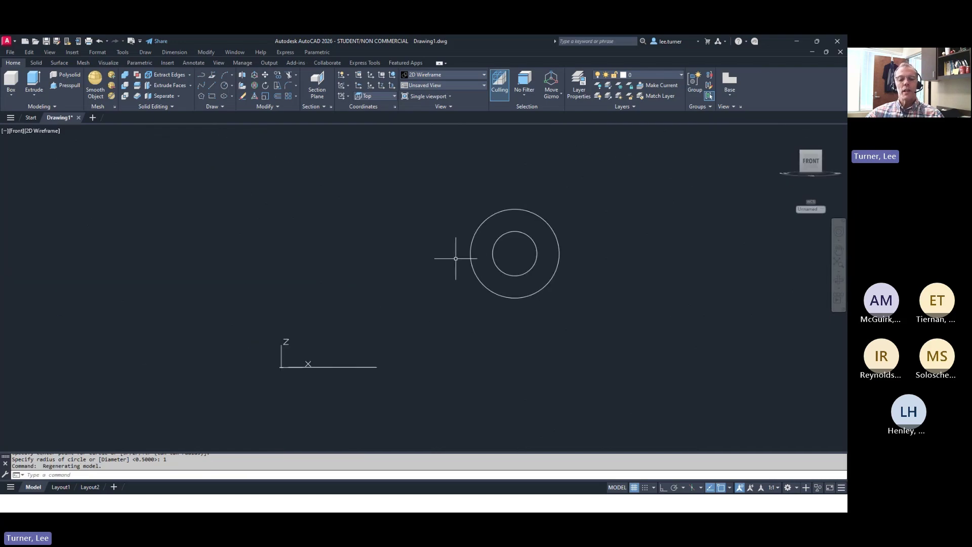
middle_click_drag(427, 269, 402, 245)
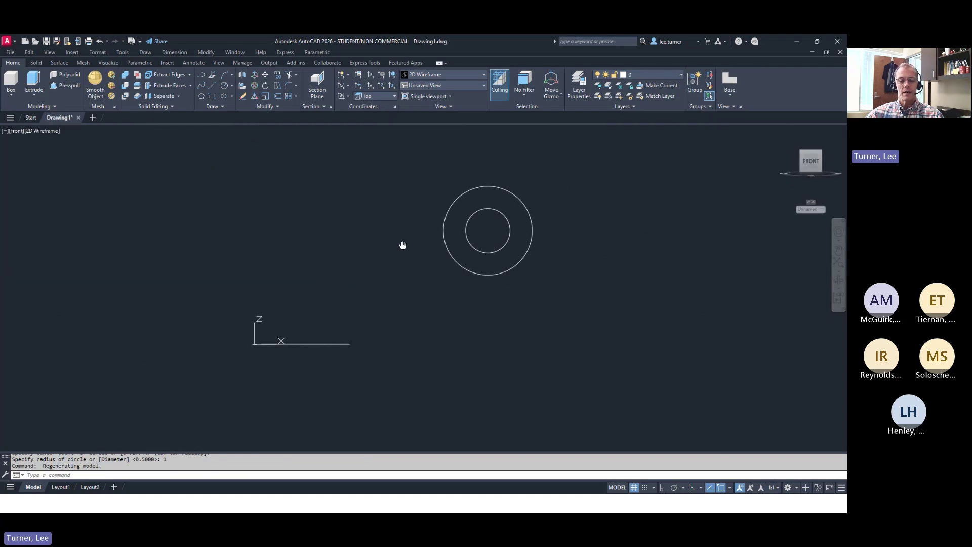
middle_click(402, 245)
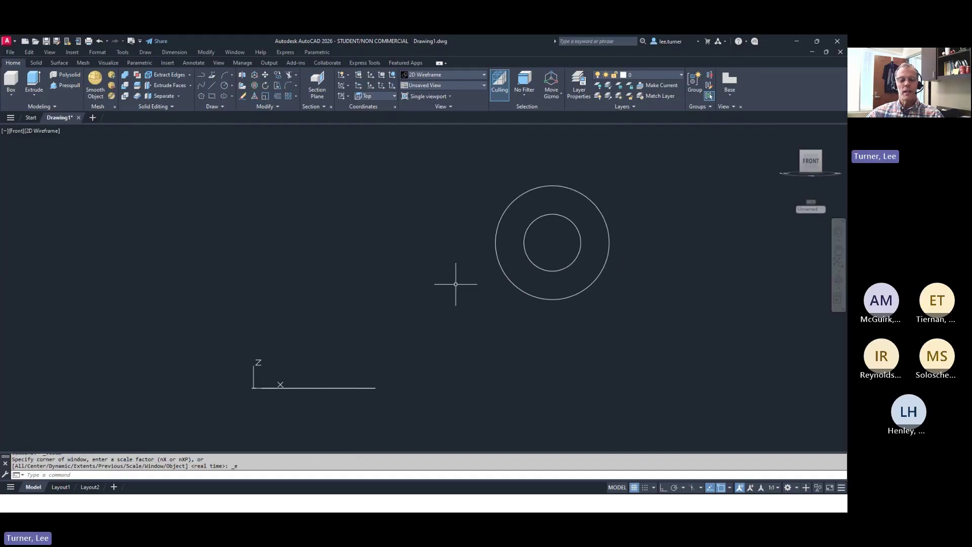
middle_click_drag(456, 284, 408, 278)
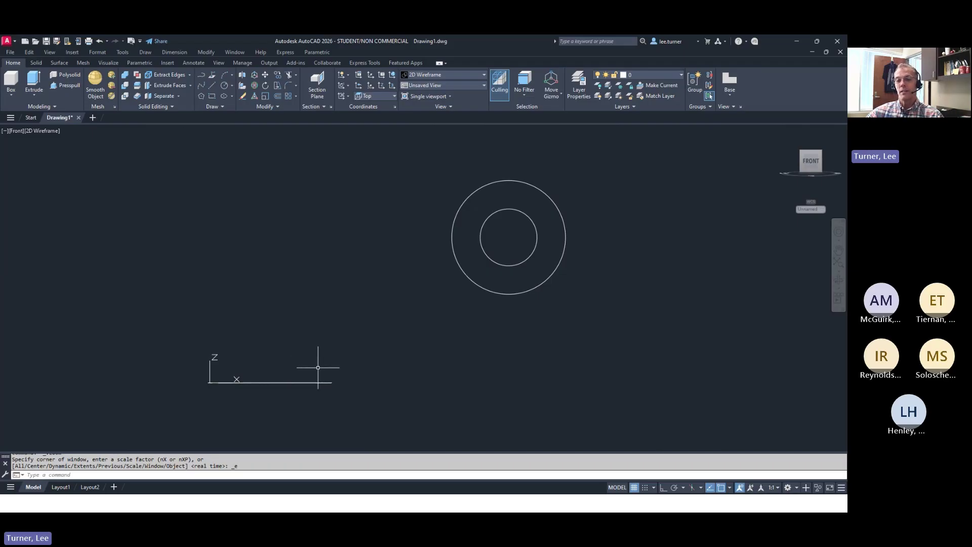
mouse_move(808, 166)
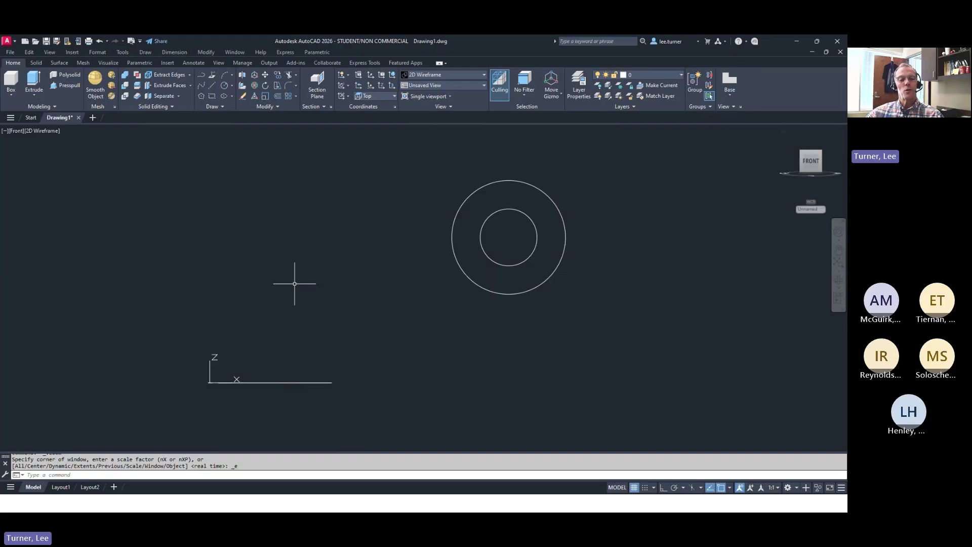
left_click(16, 131)
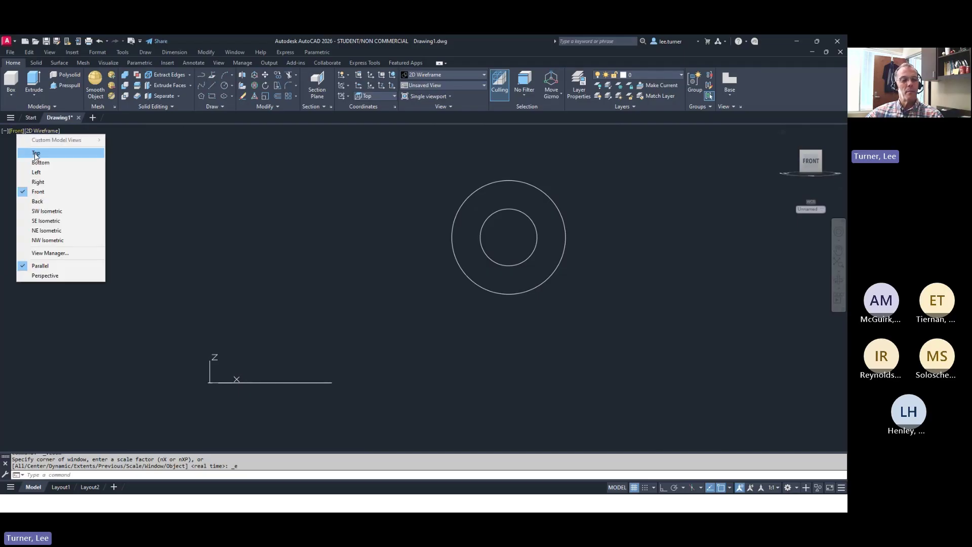
left_click(35, 154)
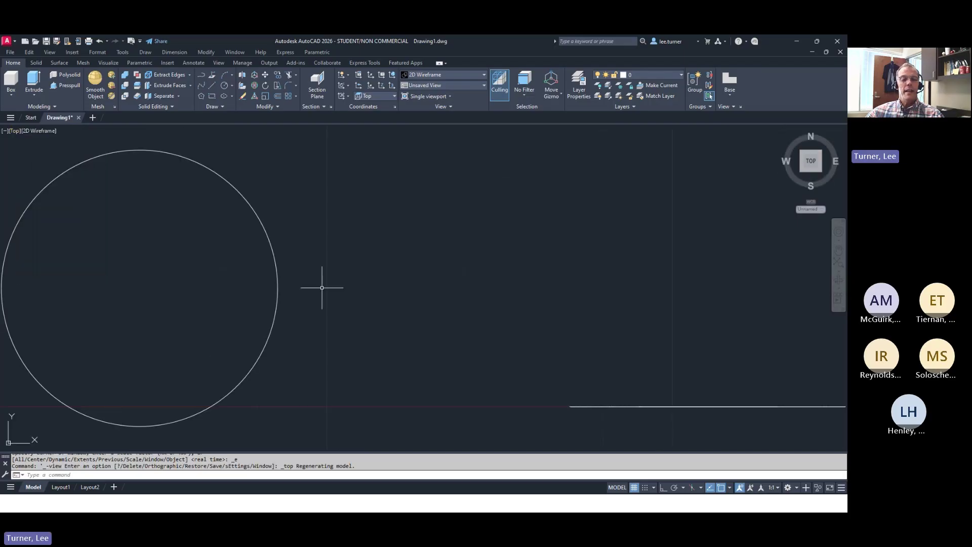
middle_click_drag(331, 286, 338, 288)
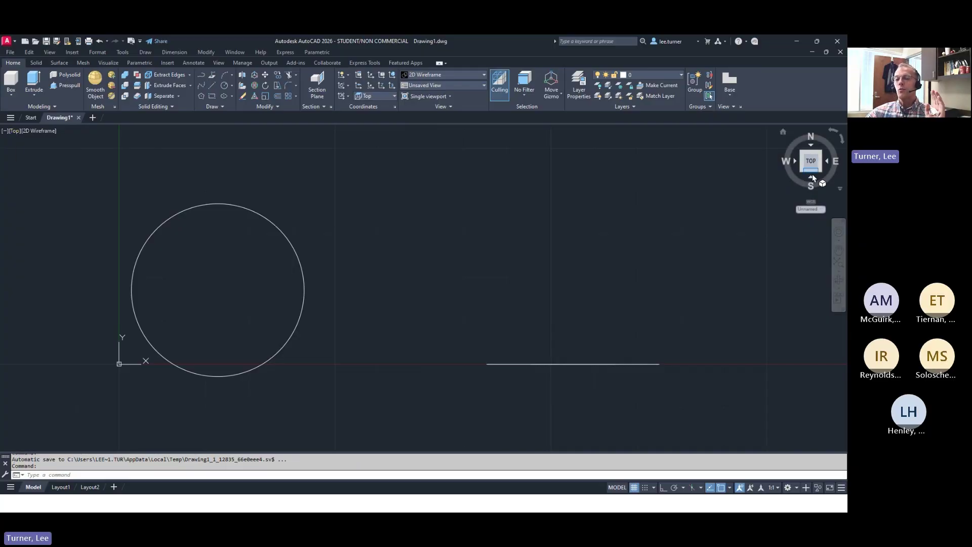
left_click(812, 176)
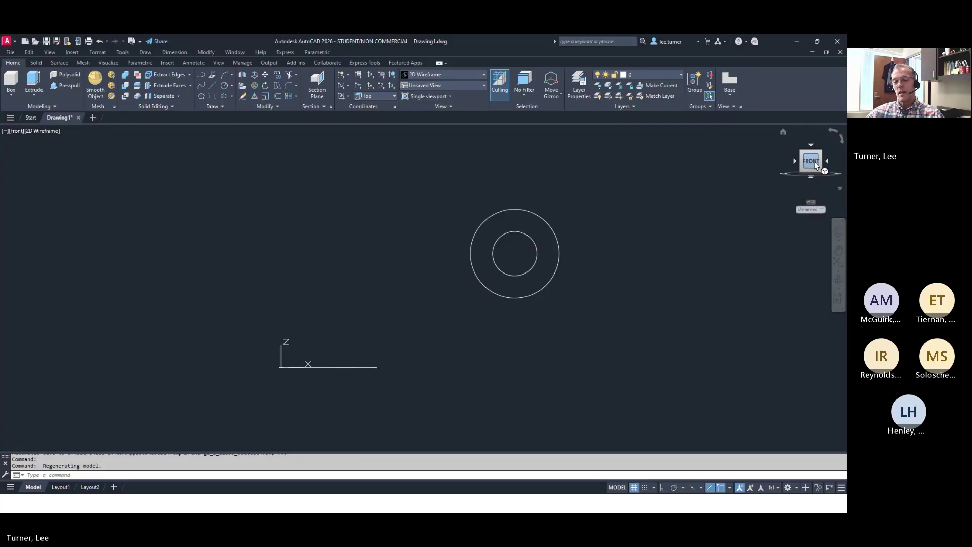
Set the UCS to Left and draw a circle of radius 1 on that plane, above and slightly left of the origin
left_click(378, 96)
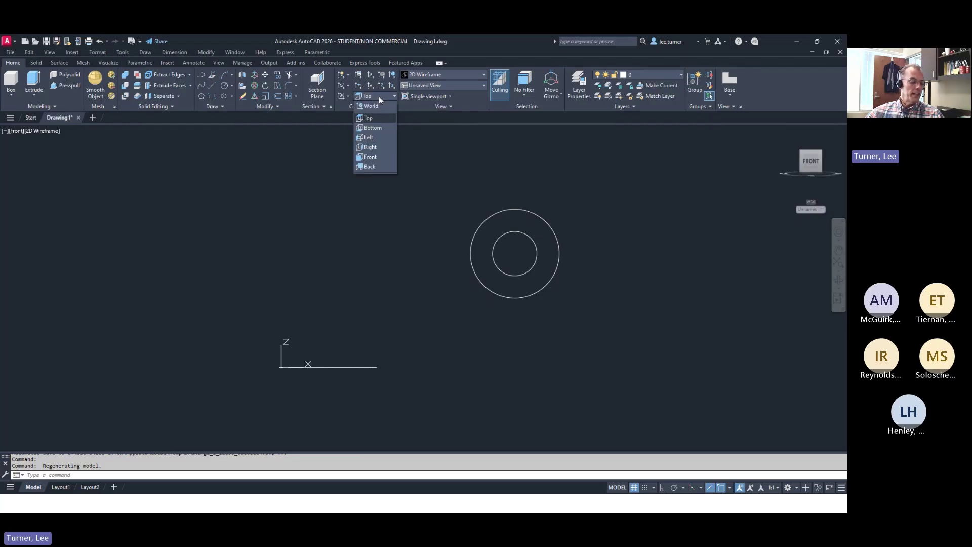
left_click(370, 138)
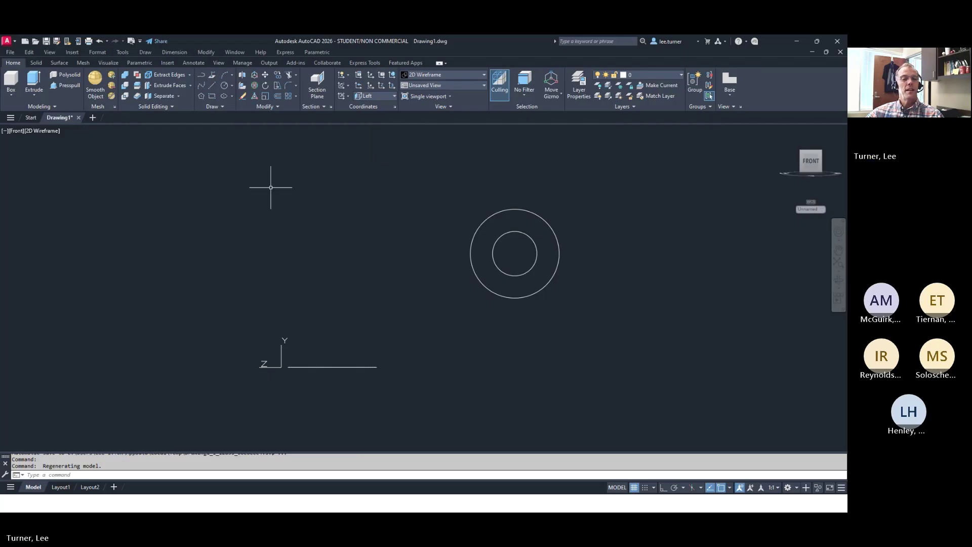
left_click(224, 86)
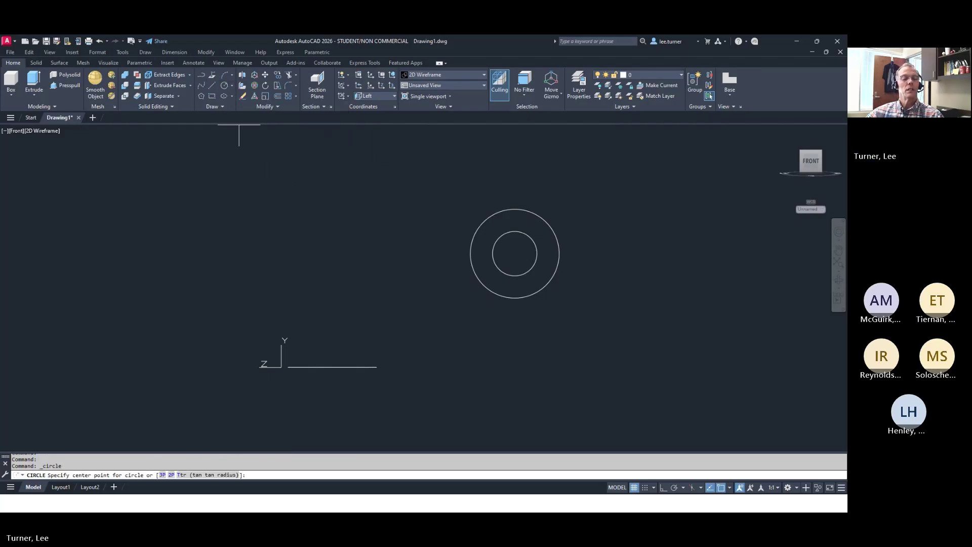
left_click(244, 245)
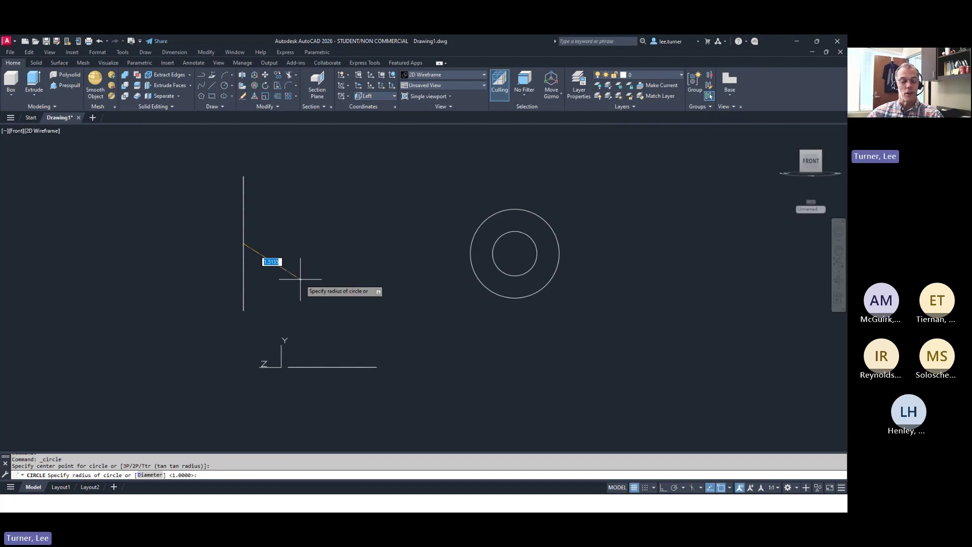
type("1")
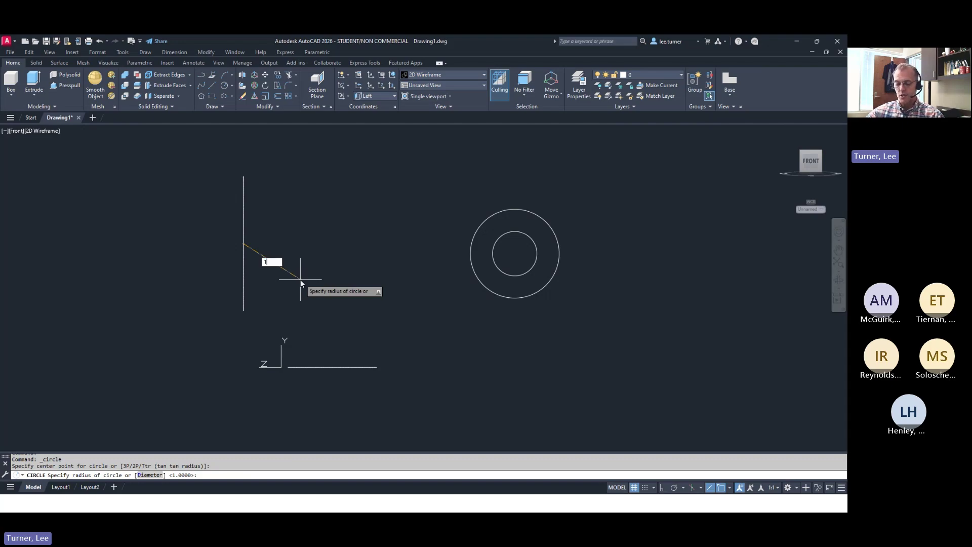
key("Return")
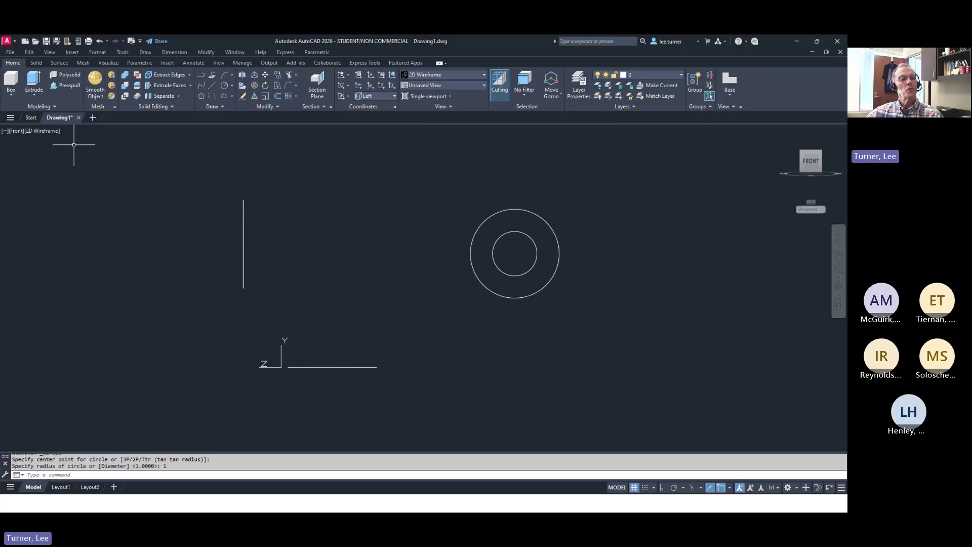
Switch to the Top view to realign the UCS, and show all the circles in the SE Isometric view
left_click(17, 132)
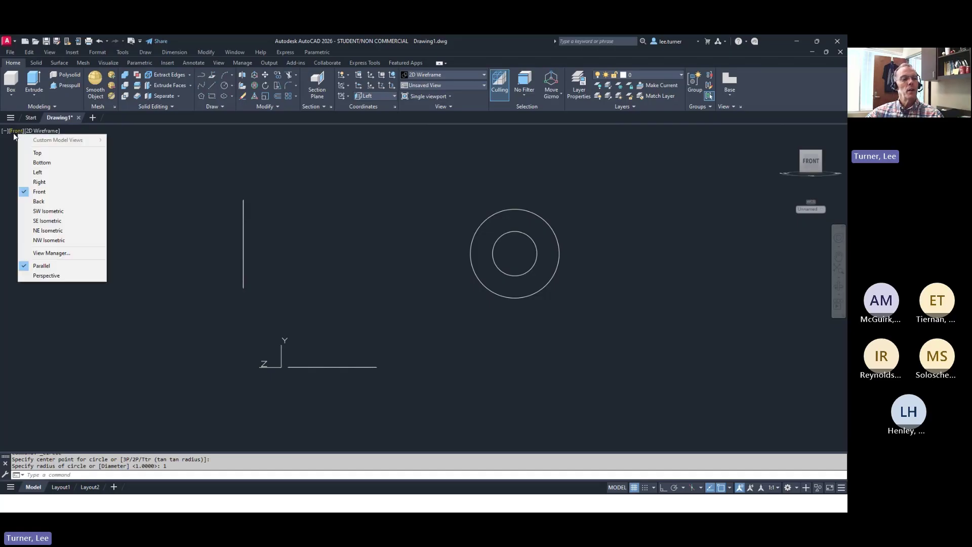
left_click(42, 154)
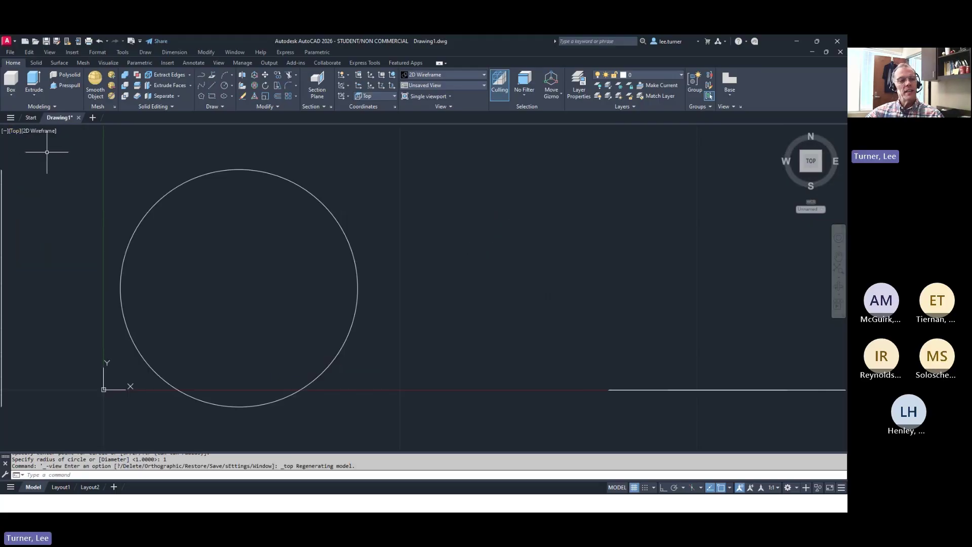
left_click(15, 131)
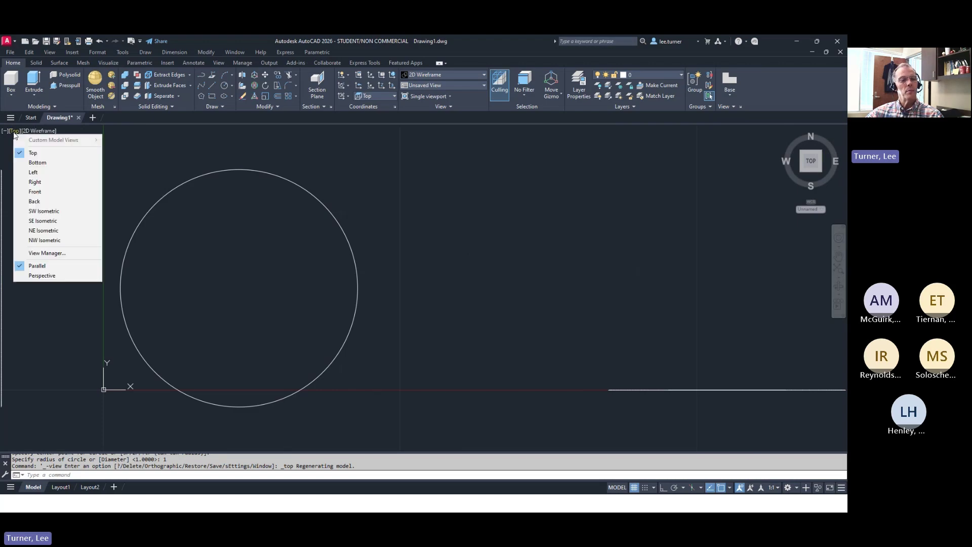
left_click(47, 223)
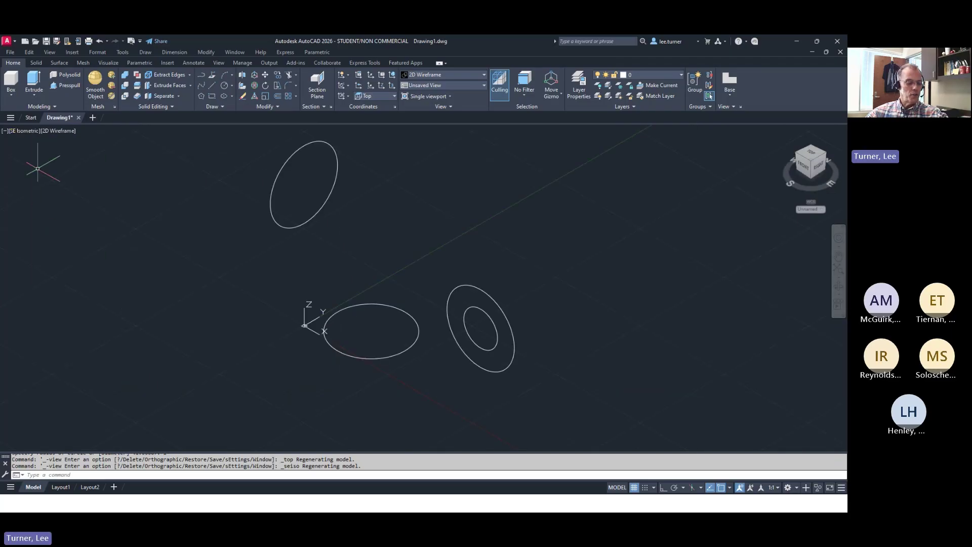
left_click(21, 130)
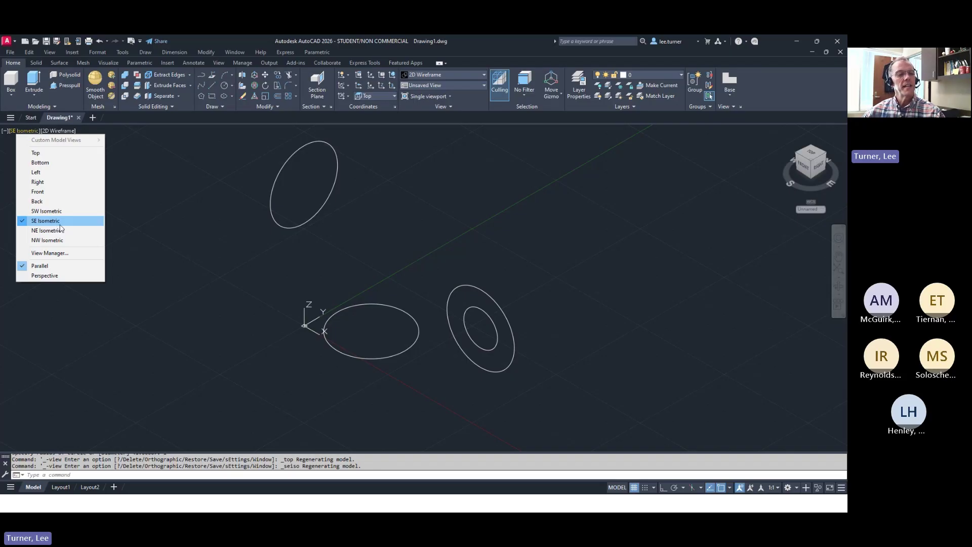
left_click(168, 214)
left_click(180, 213)
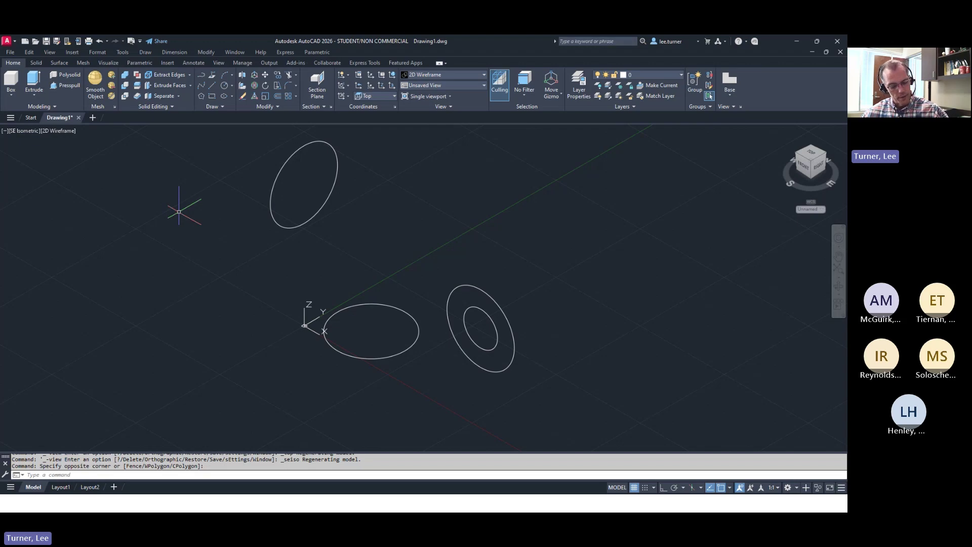
Draw a roughly cube-shaped solid box on the top plane, behind the concentric circles
left_click(11, 81)
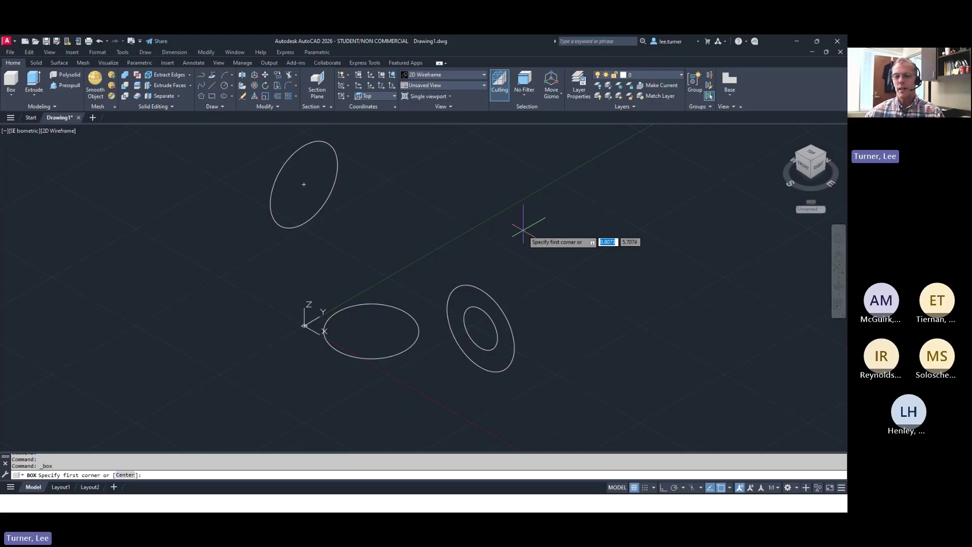
left_click(515, 259)
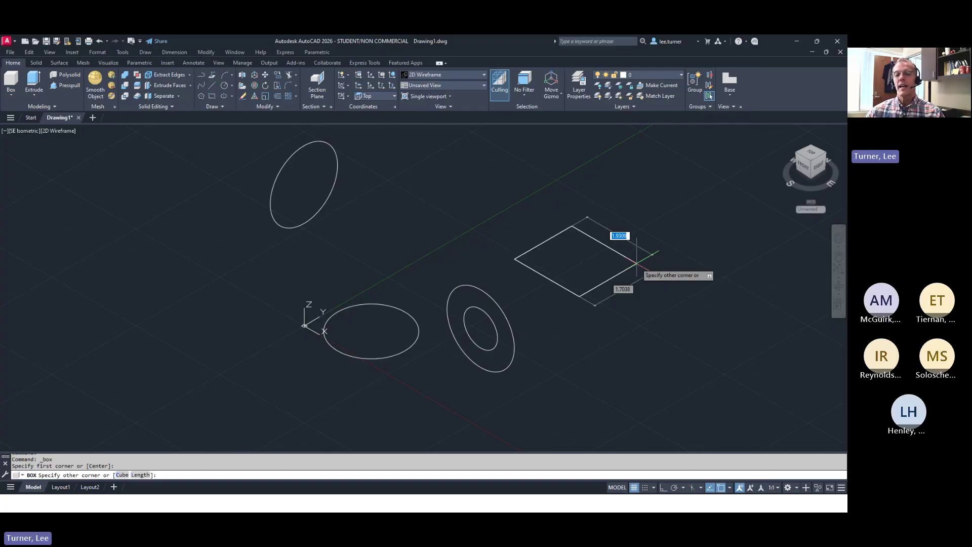
left_click(662, 267)
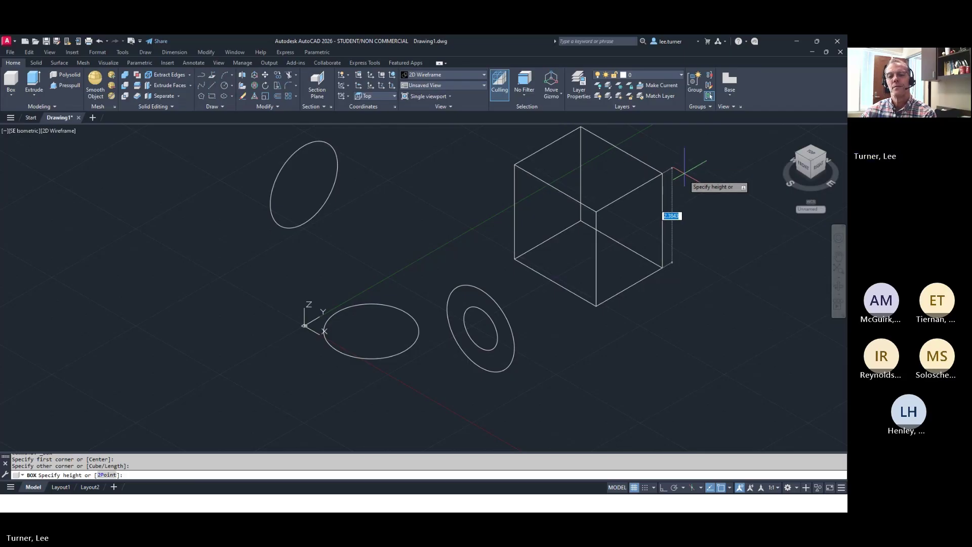
left_click(683, 176)
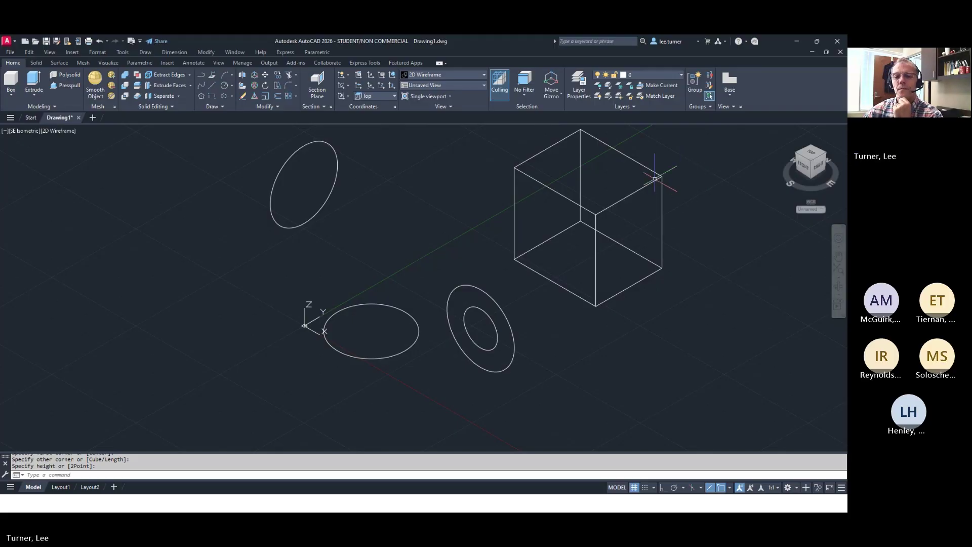
Resize the box with its grips, stretching its right and front sides slightly outward and lowering its height
left_click(641, 164)
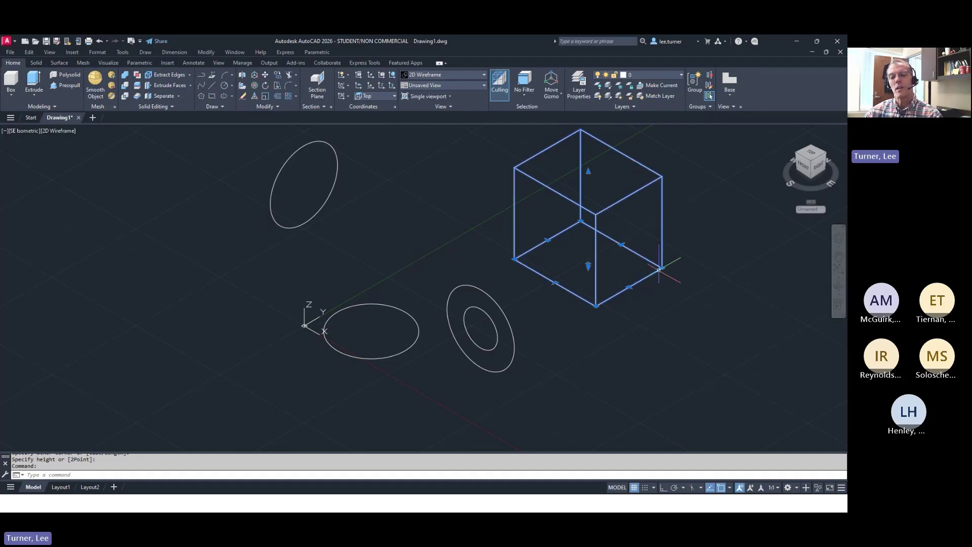
left_click(629, 287)
left_click(649, 284)
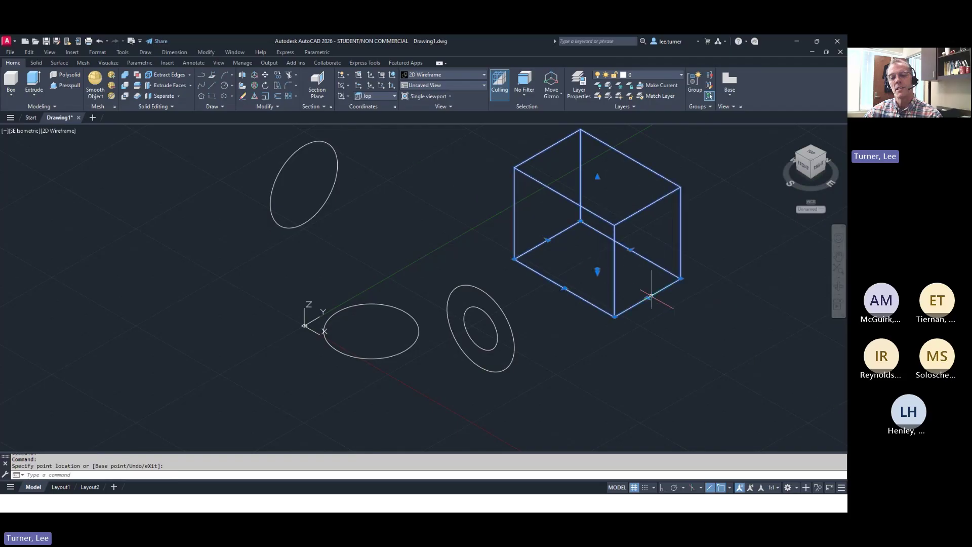
left_click(564, 287)
left_click(559, 291)
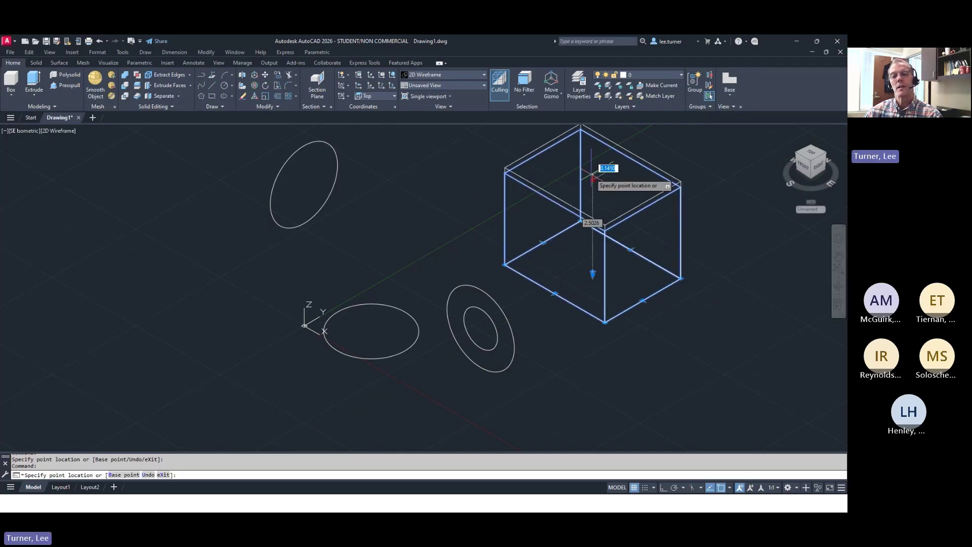
left_click(593, 204)
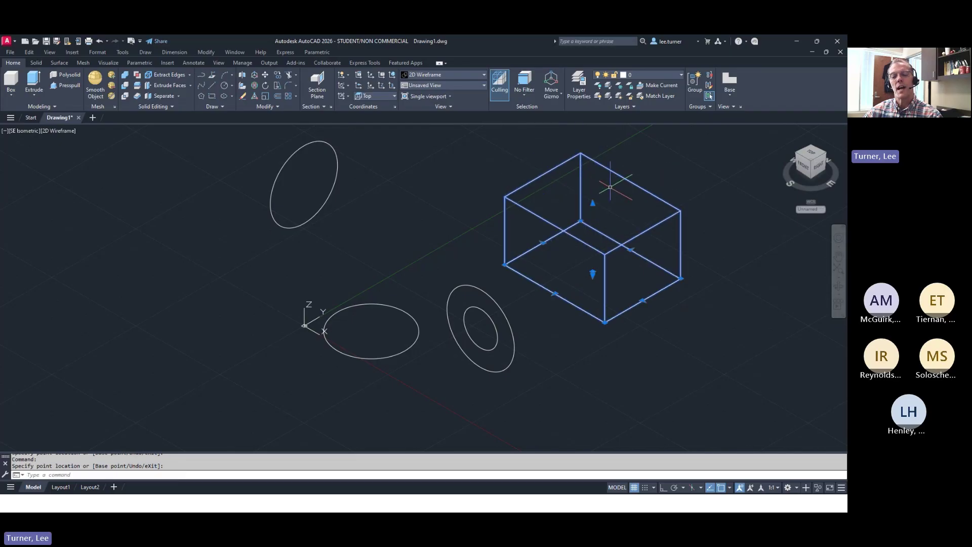
Reshape the box with its base grips, pulling its corner inward and stretching its right side back outward, and deselect it
left_click(681, 278)
left_click(635, 272)
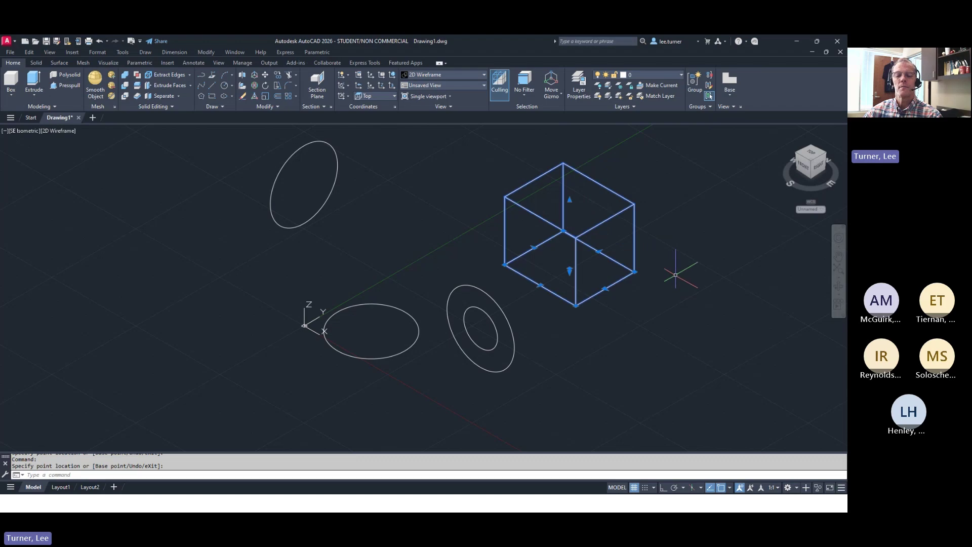
left_click(605, 288)
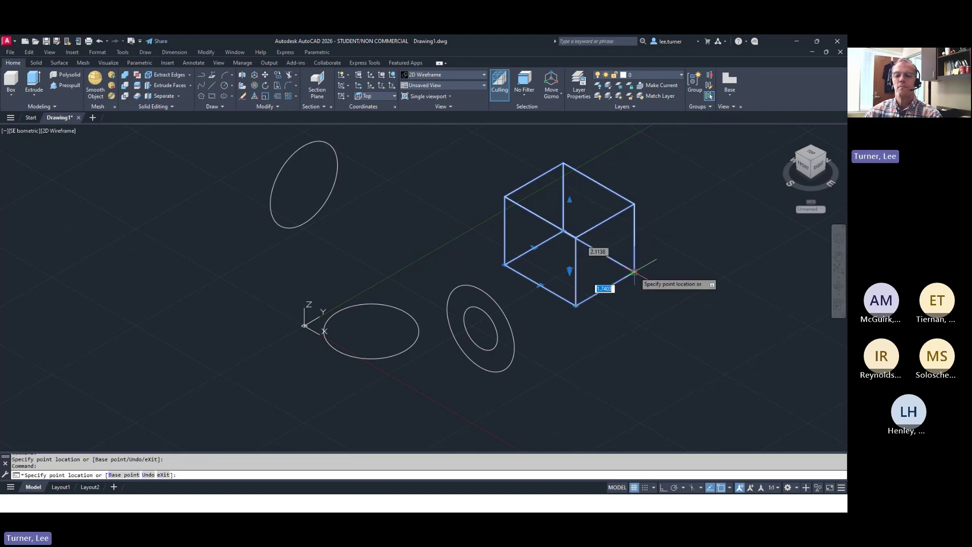
left_click(679, 276)
key("Escape")
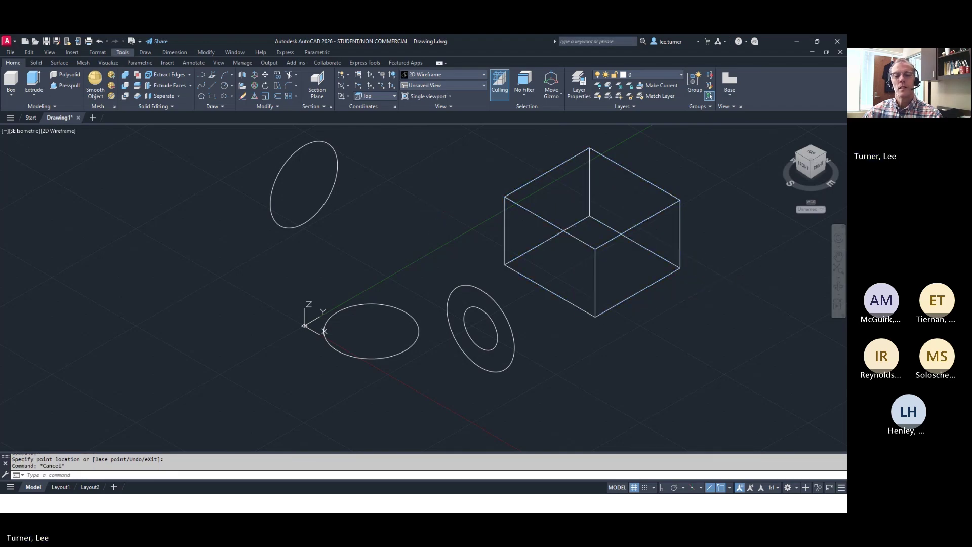
Draw a solid cylinder on the top plane, to the left of the circles and taller than the box
left_click(11, 94)
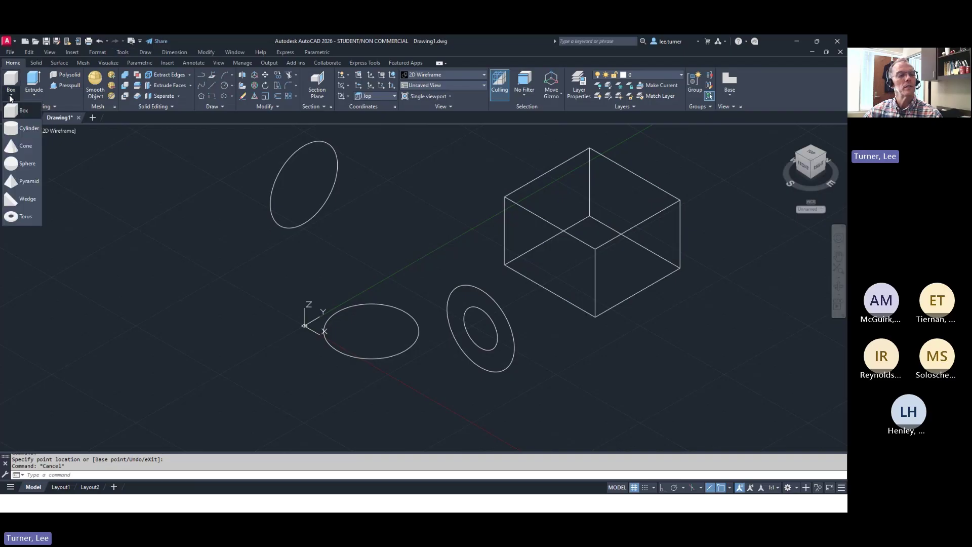
left_click(23, 129)
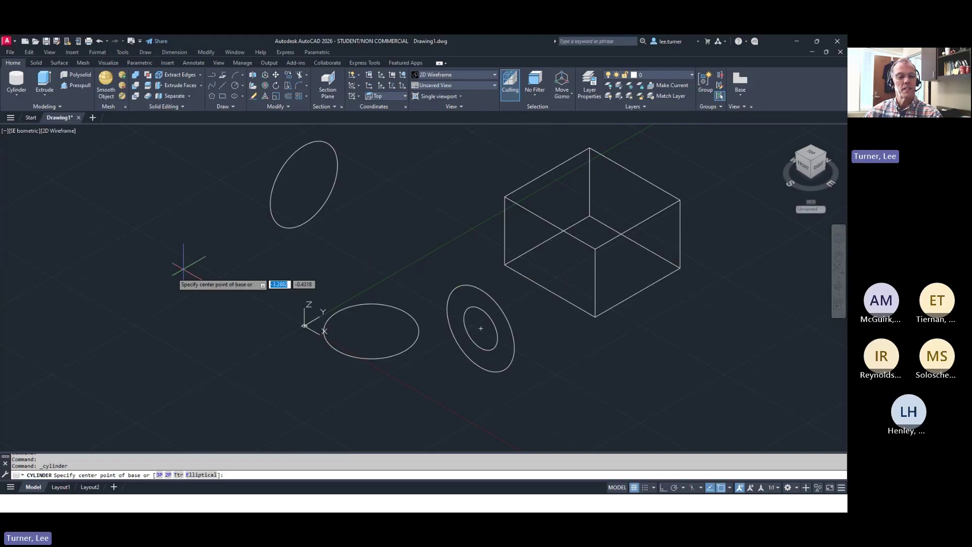
left_click(143, 280)
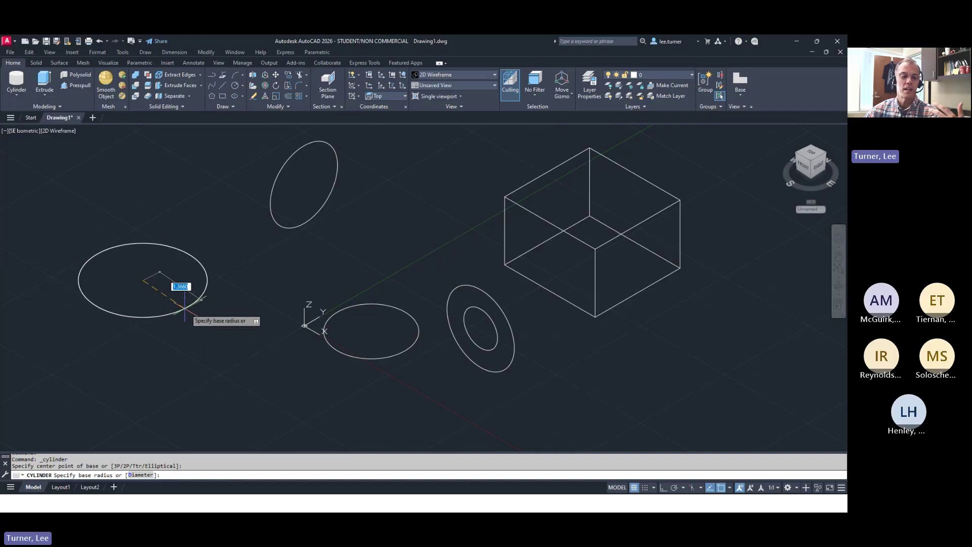
left_click(192, 305)
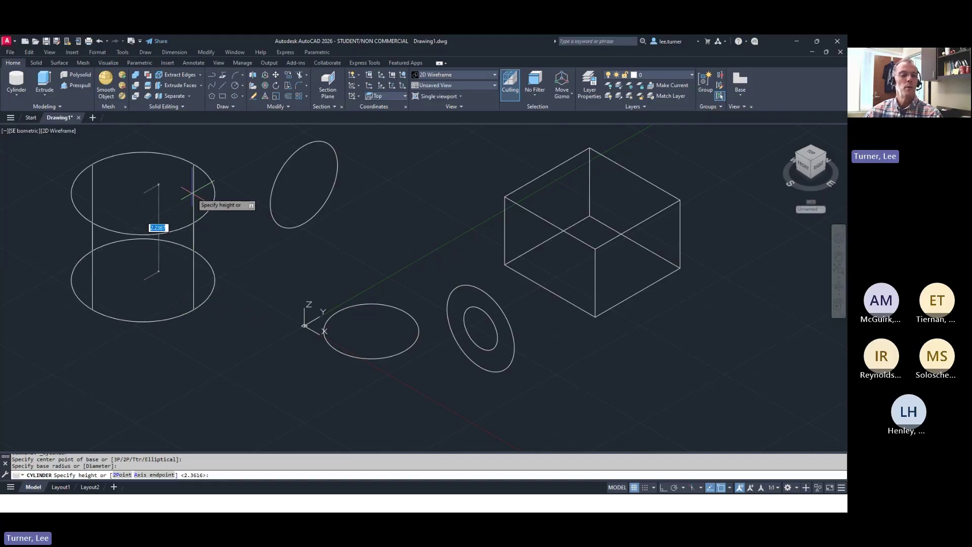
middle_click_drag(187, 178, 178, 270)
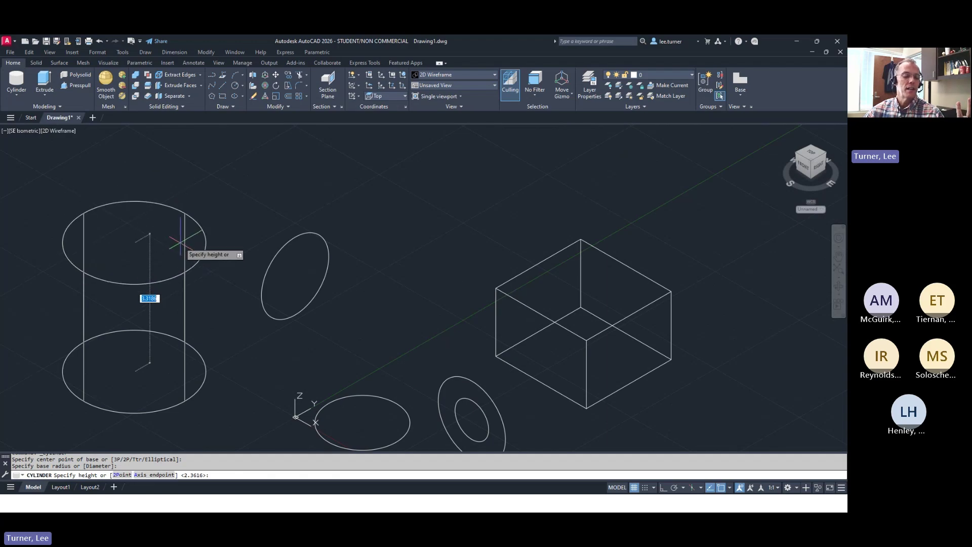
left_click(180, 243)
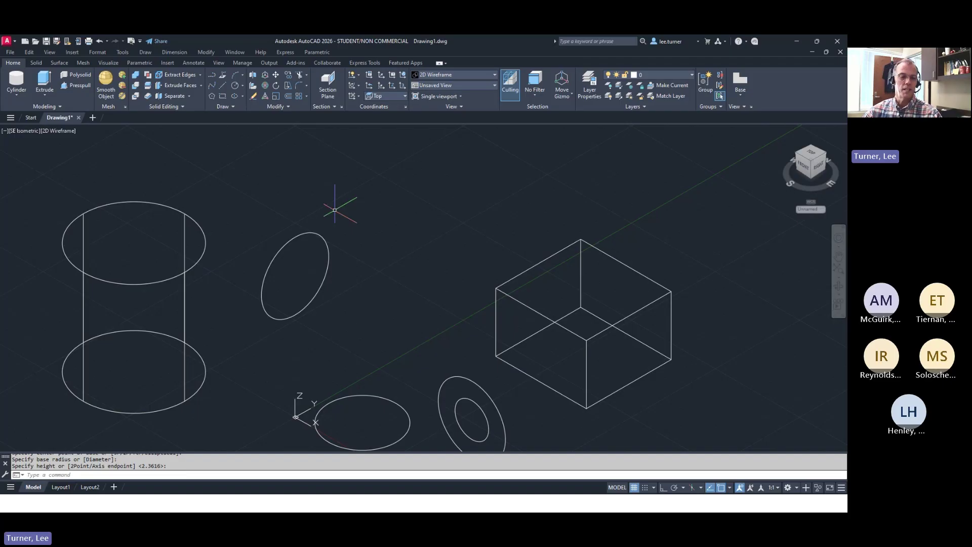
left_click(18, 95)
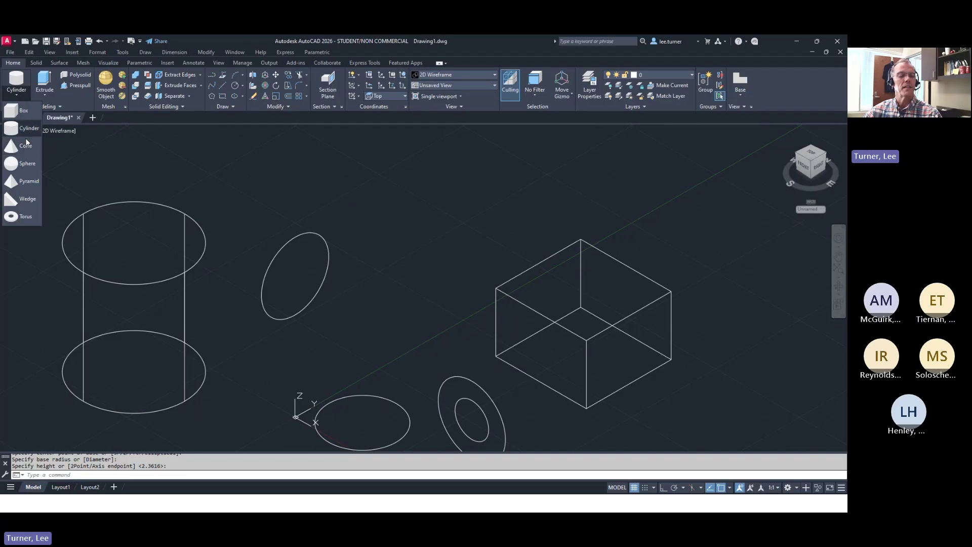
left_click(390, 186)
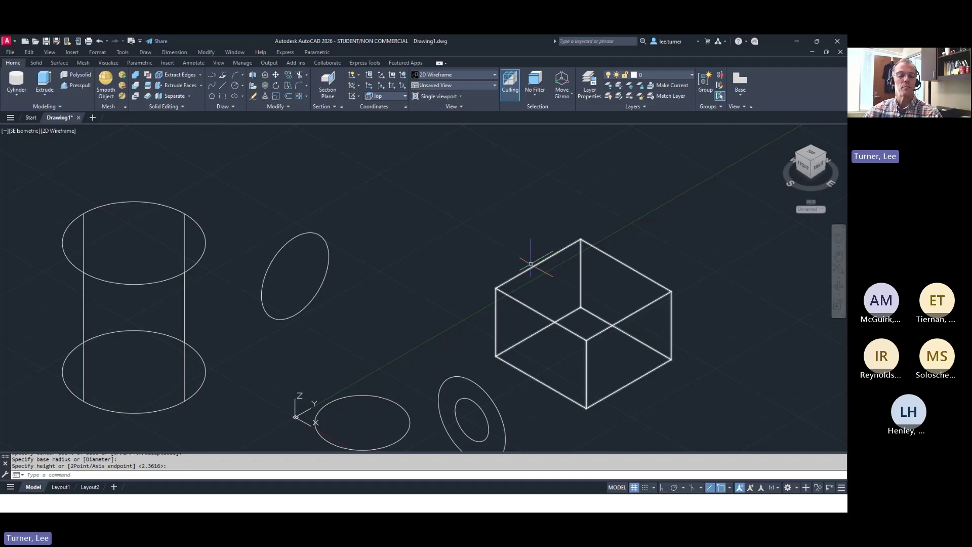
Display the model in the Conceptual visual style, and change it to Shades of Gray
left_click(57, 132)
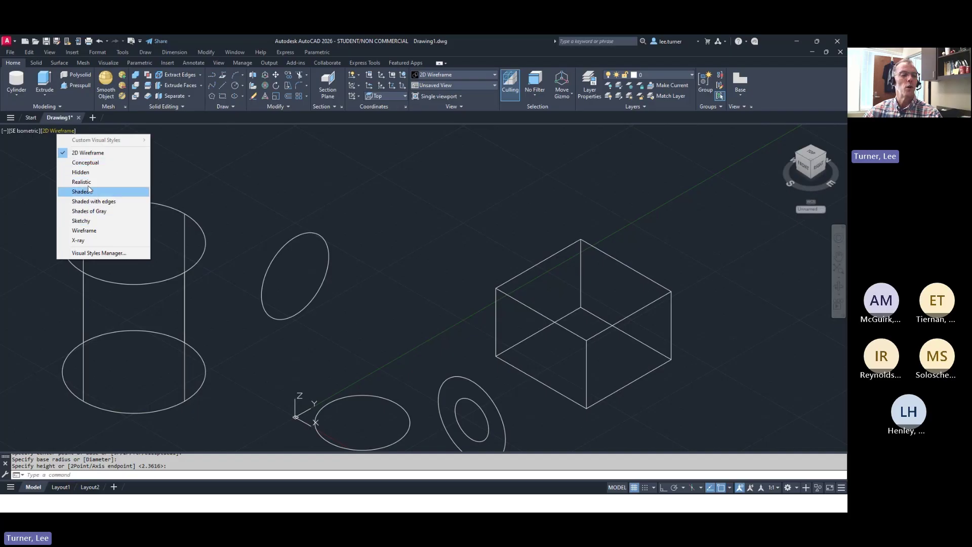
left_click(90, 163)
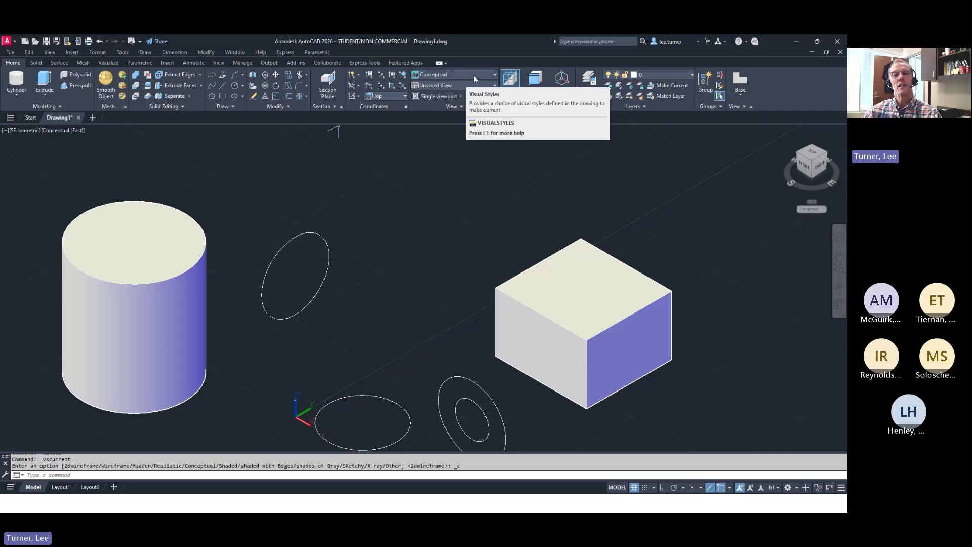
left_click(494, 75)
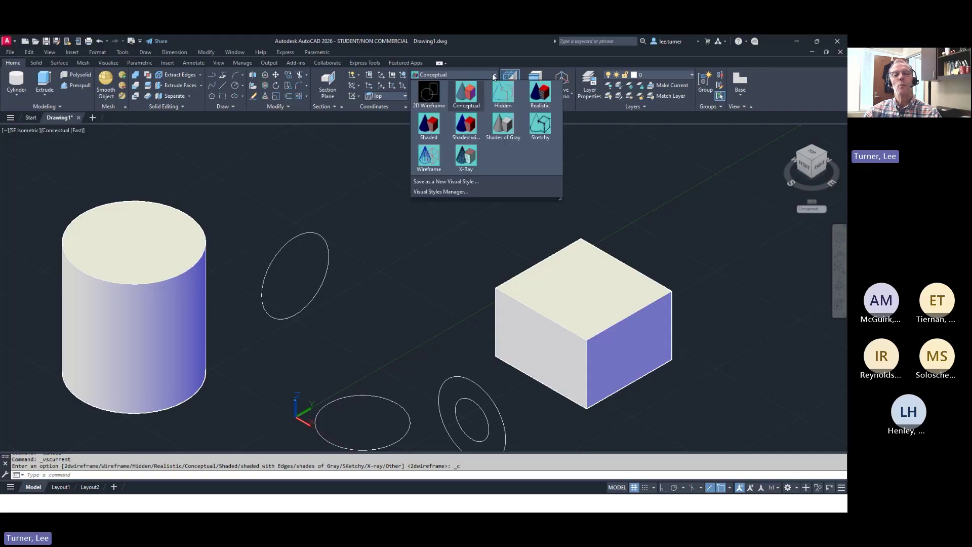
left_click(501, 130)
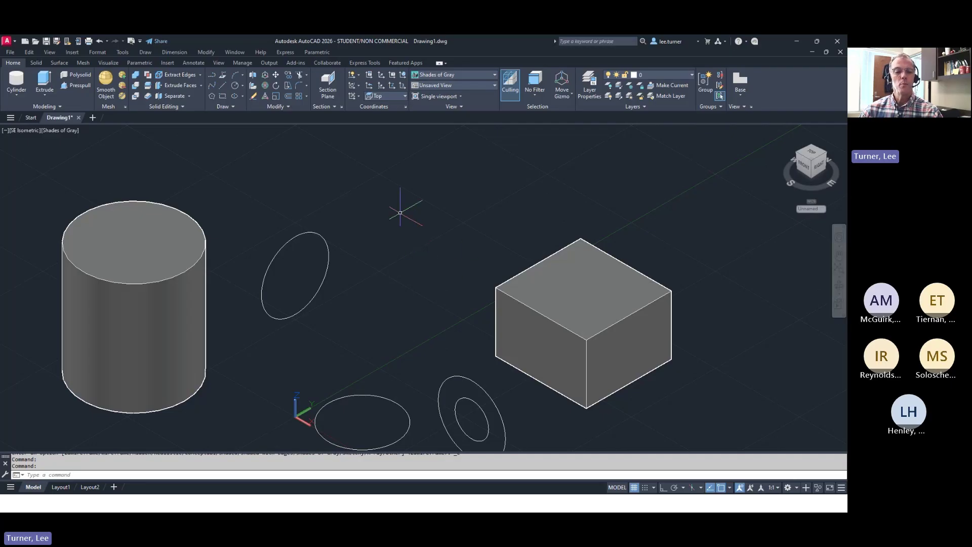
Zoom in and out around the solids and circles, and fit the whole model in view with Zoom Extents
scroll(400, 212, "down", 8)
scroll(397, 222, "up", 7)
scroll(405, 223, "down", 8)
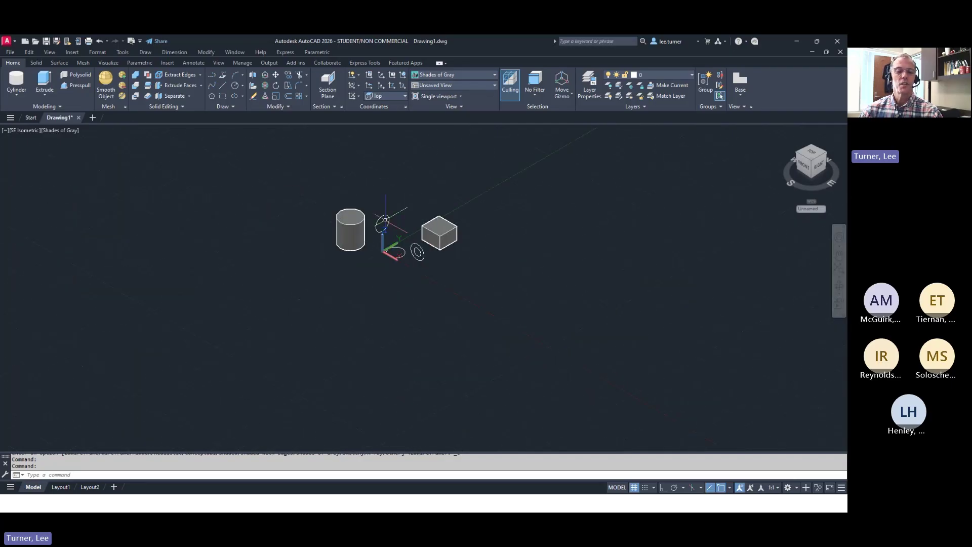
scroll(386, 222, "up", 2)
scroll(387, 223, "down", 5)
scroll(388, 226, "up", 8)
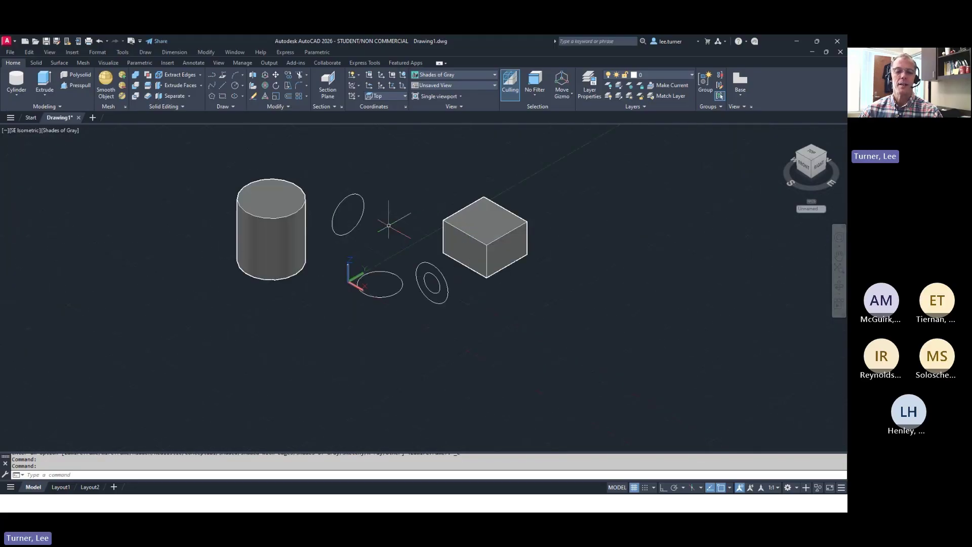
scroll(388, 226, "down", 3)
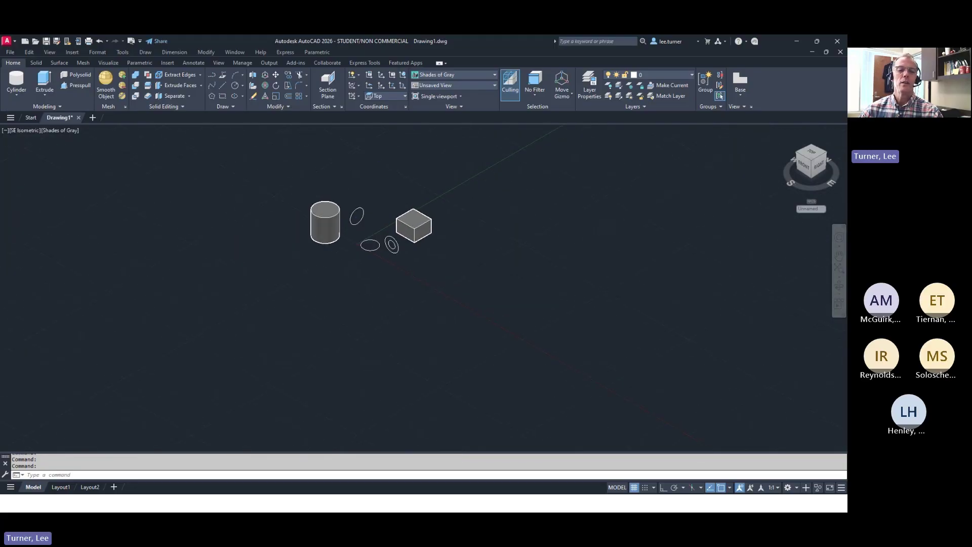
middle_click(379, 189)
middle_click(380, 190)
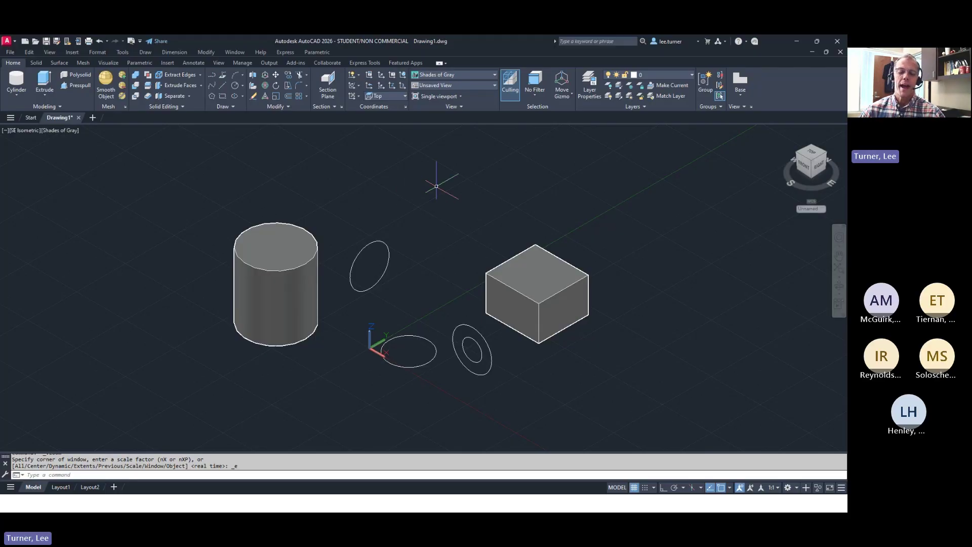
Orbit the model to examine the cylinder, box and circles from the front, from above and from underneath
middle_click_drag(436, 205, 436, 203, "shift")
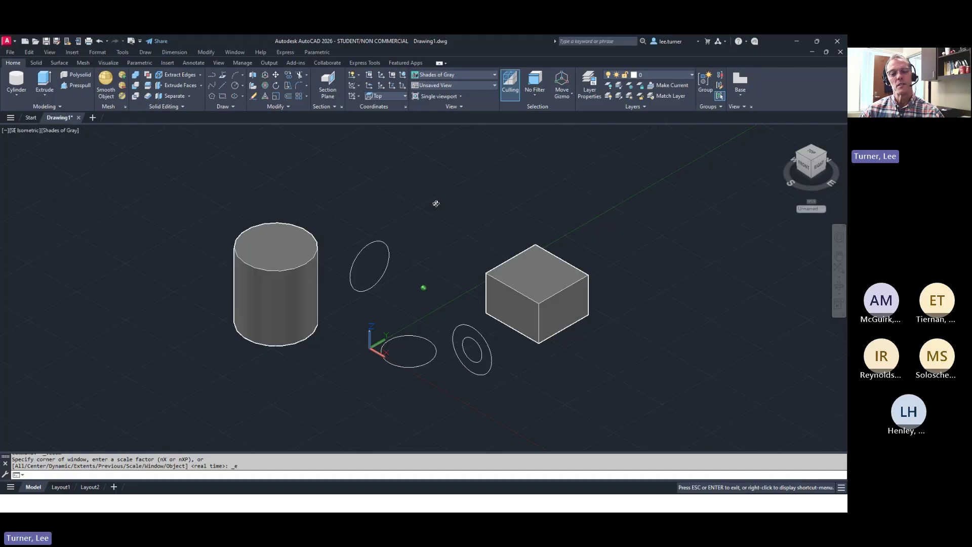
middle_click_drag(436, 203, 457, 148, "shift")
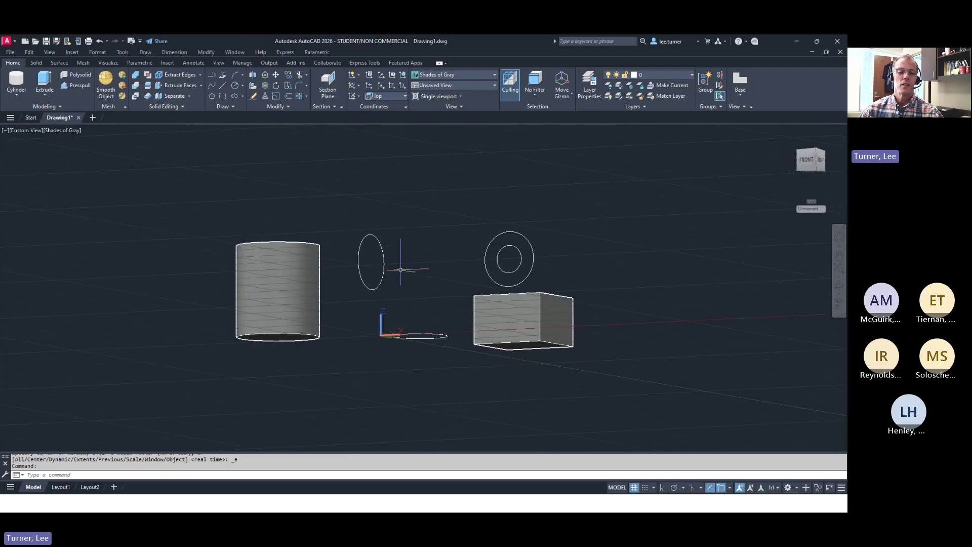
scroll(319, 288, "up", 2)
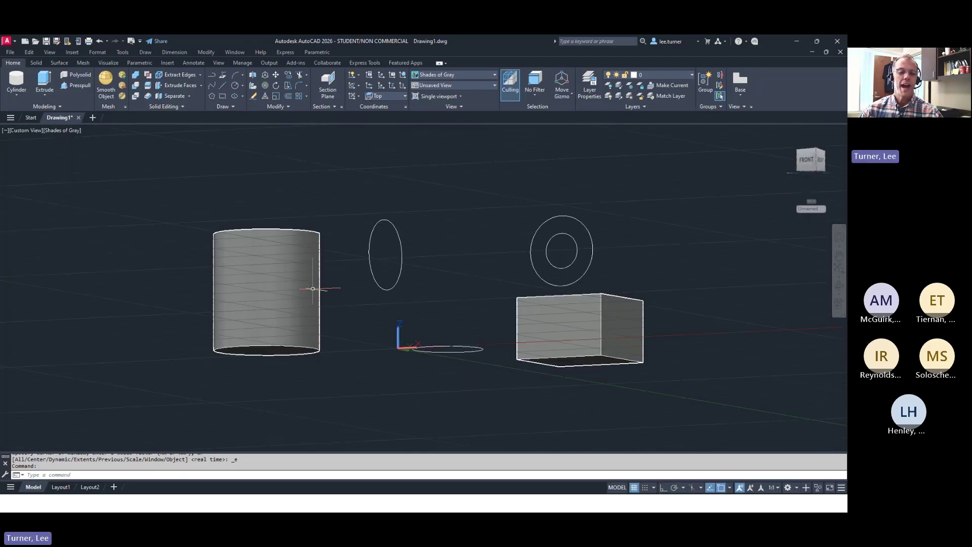
scroll(345, 282, "down", 3)
middle_click_drag(345, 282, 454, 187)
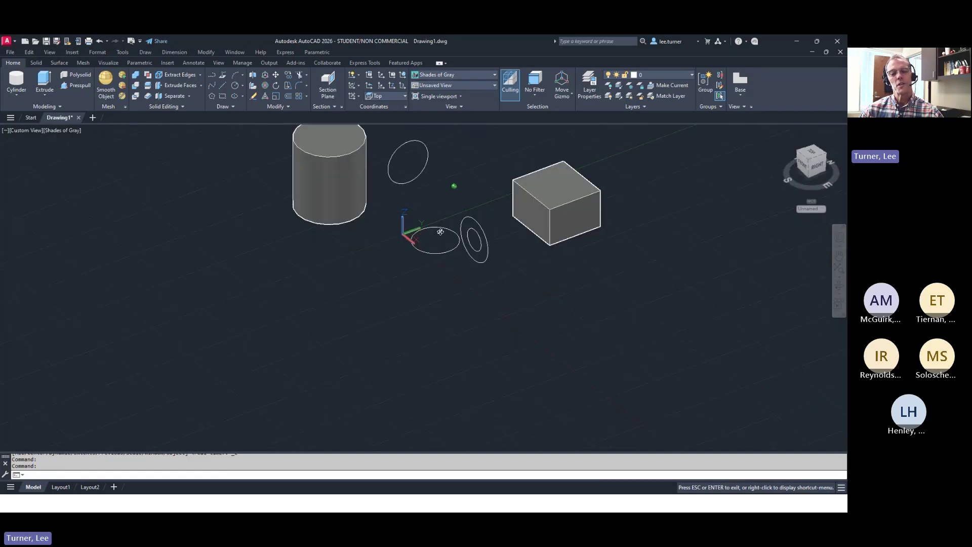
middle_click_drag(369, 216, 426, 253)
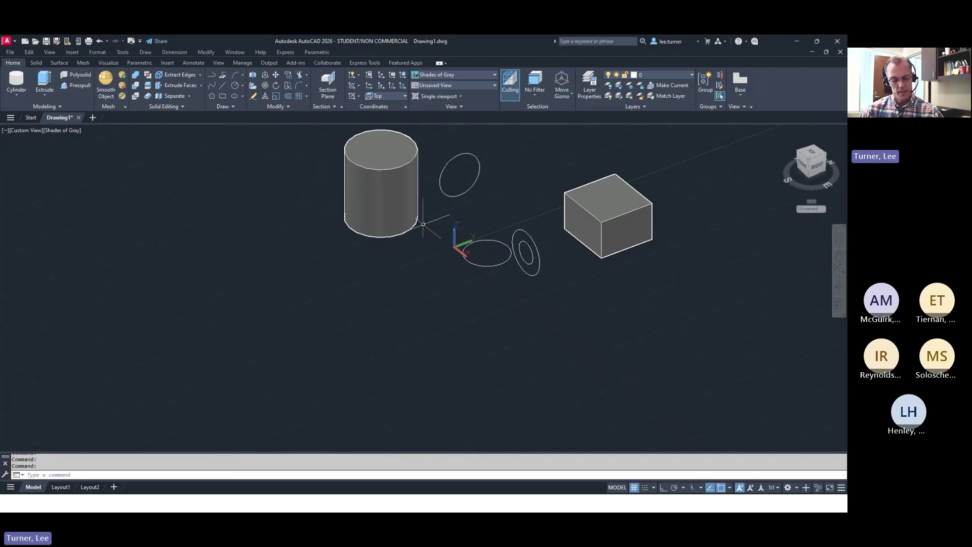
scroll(437, 211, "up", 2)
middle_click_drag(437, 211, 449, 156, "shift")
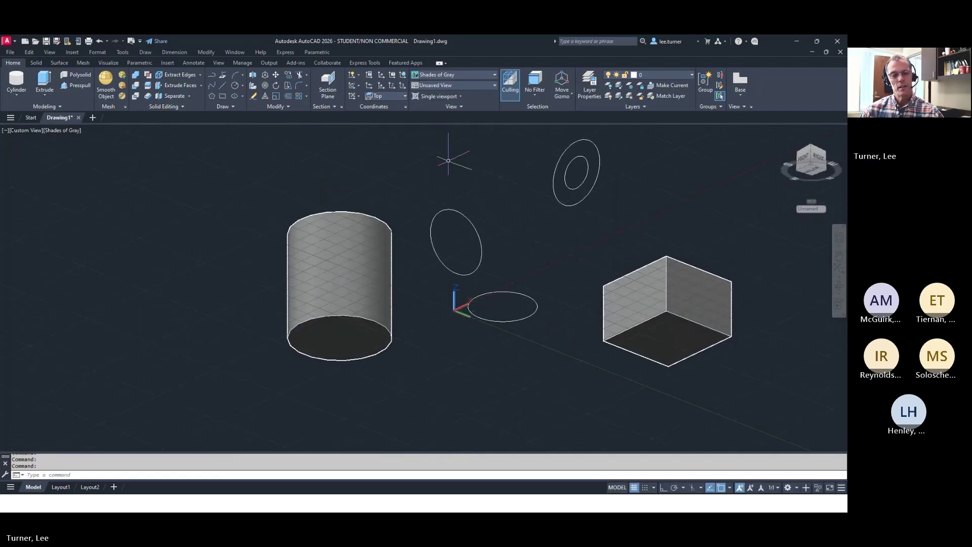
scroll(333, 336, "up", 2)
scroll(334, 336, "down", 1)
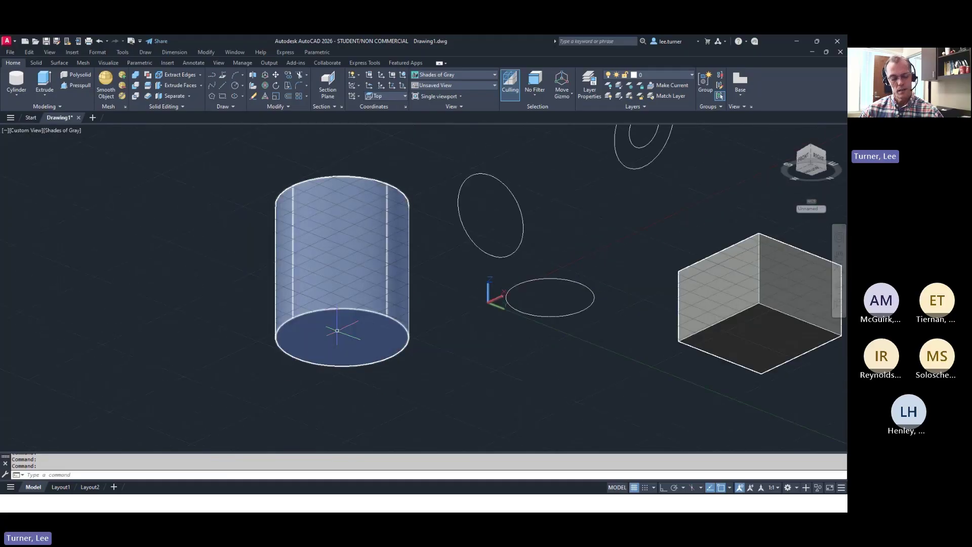
Orbit back to view the solids from above the front side, and fit all objects in view
middle_click_drag(364, 323, 400, 219)
middle_click_drag(469, 201, 517, 272, "shift")
middle_click_drag(510, 203, 343, 330)
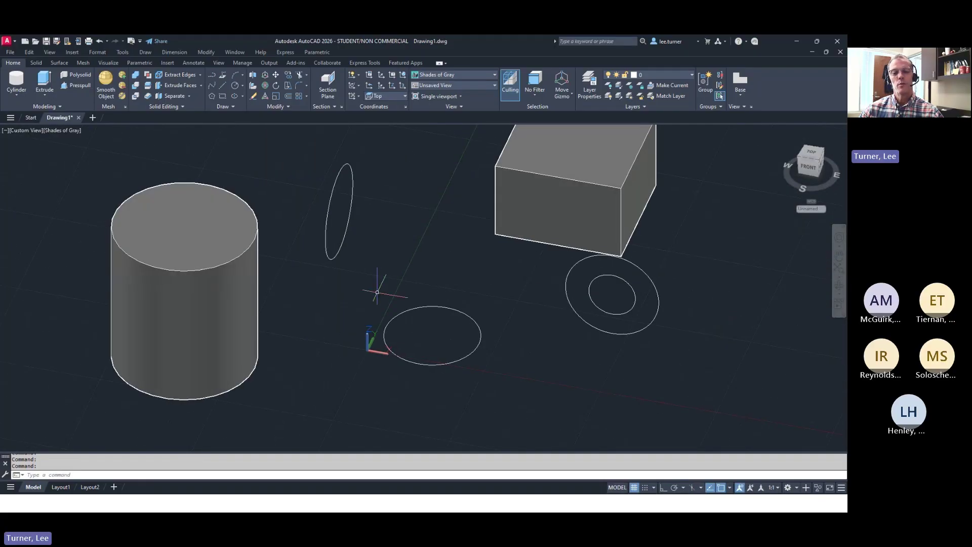
scroll(400, 288, "down", 4)
middle_click_drag(513, 285, 578, 261)
middle_click(397, 282)
middle_click(397, 282)
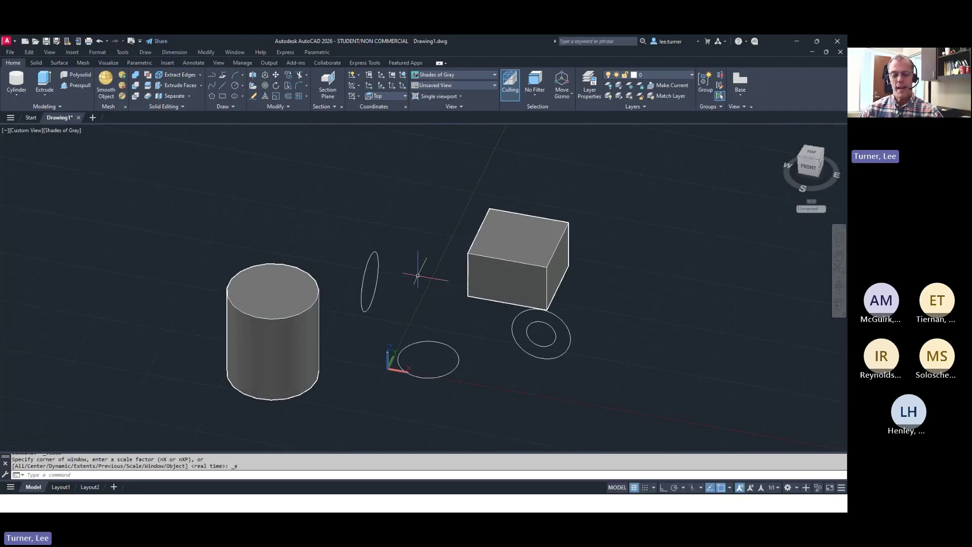
middle_click_drag(427, 273, 467, 286, "shift")
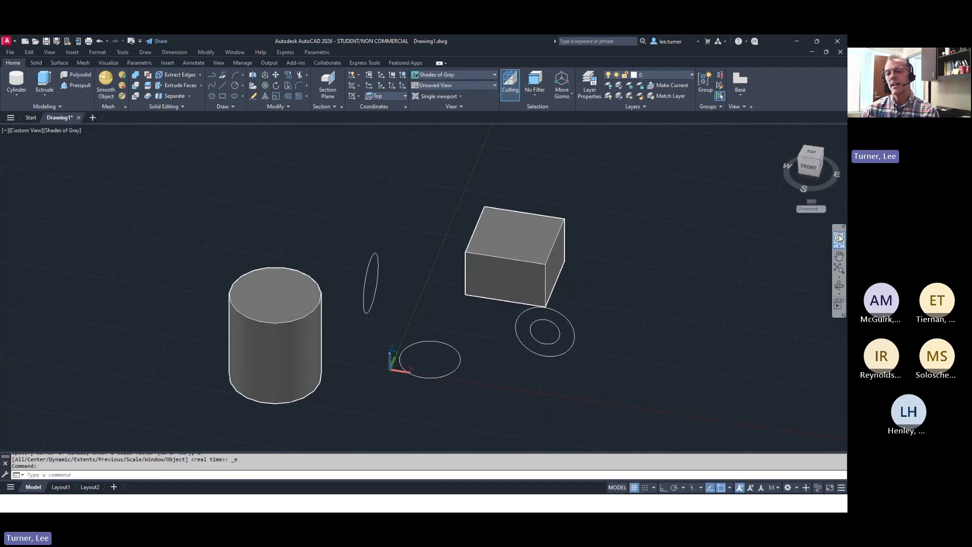
Examine the available zoom variants and orbit modes, and view the box close up
left_click(840, 277)
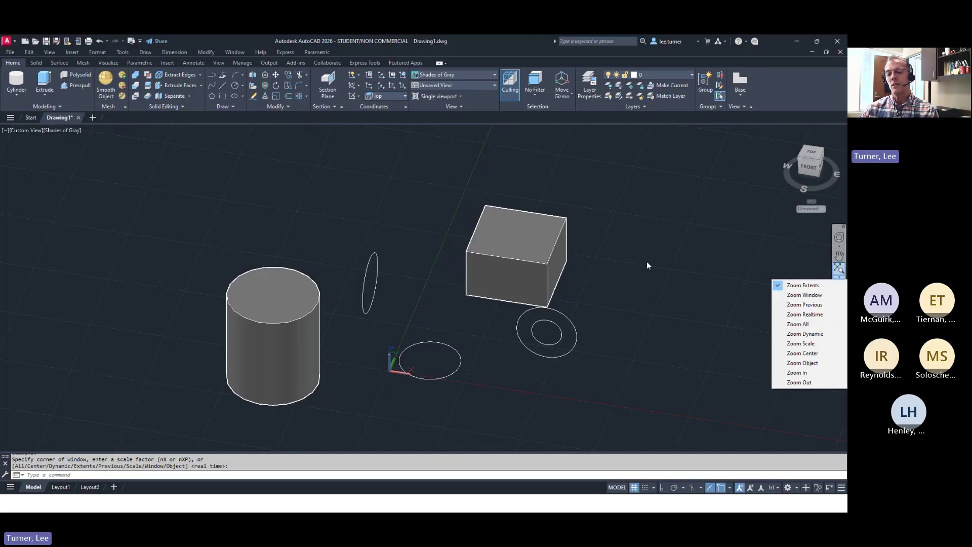
left_click(597, 254)
left_click(629, 251)
scroll(499, 276, "up", 5)
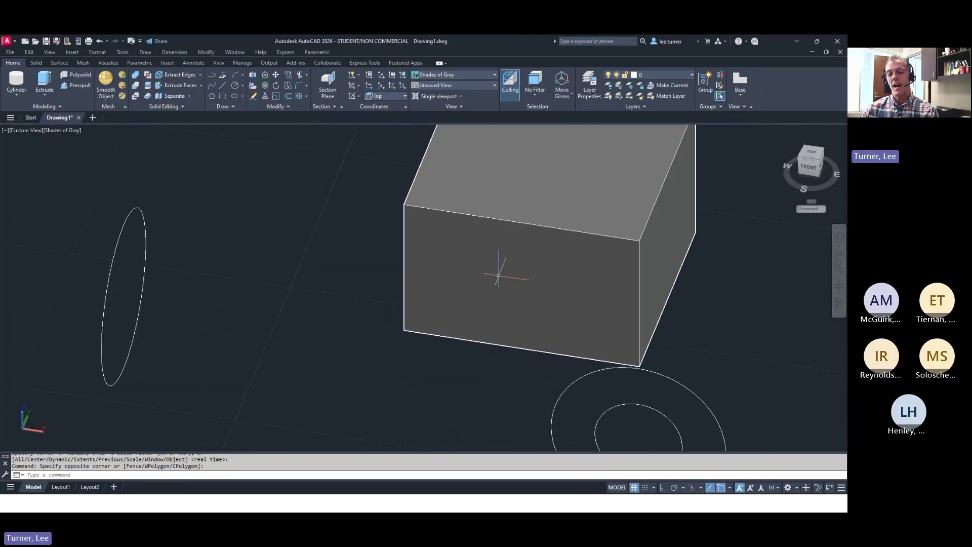
scroll(498, 276, "down", 6)
middle_click_drag(569, 275, 558, 266)
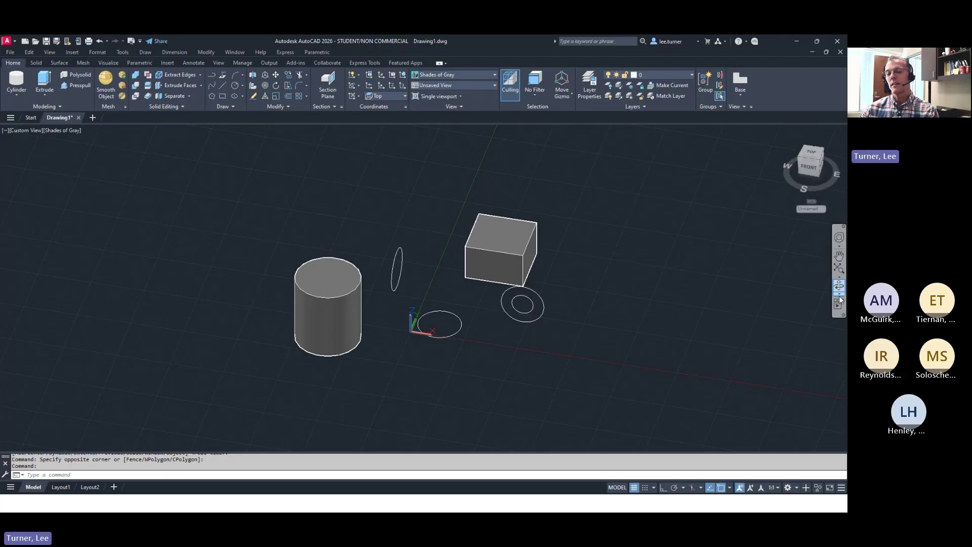
left_click(839, 294)
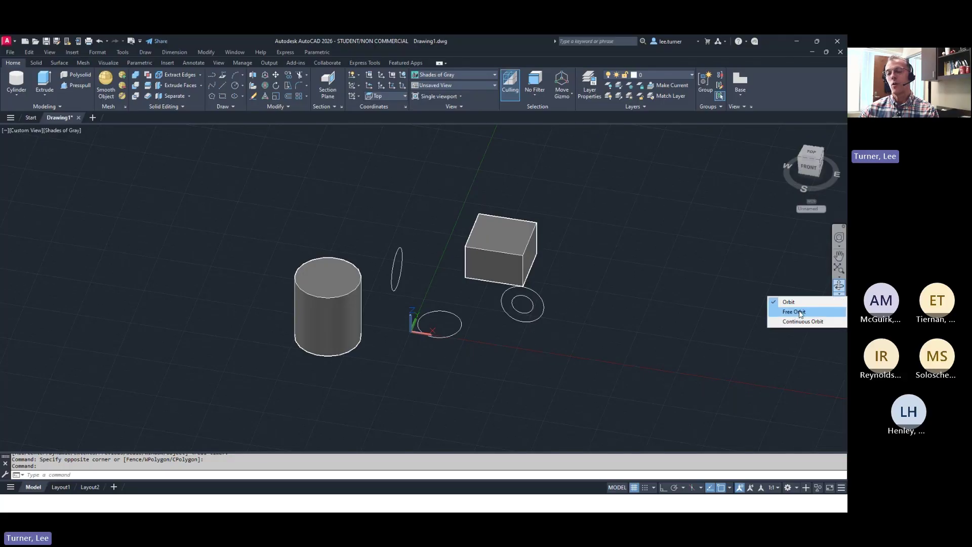
left_click(716, 253)
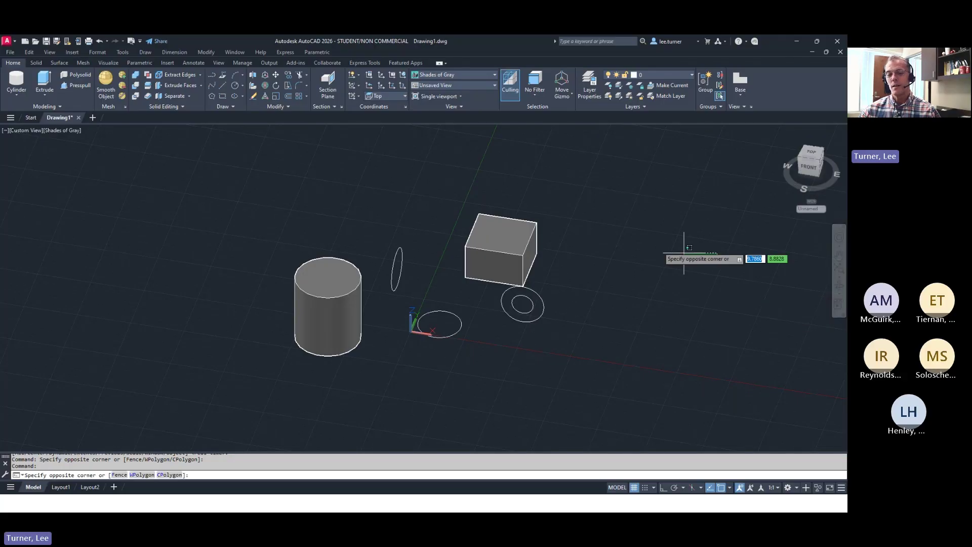
left_click(684, 253)
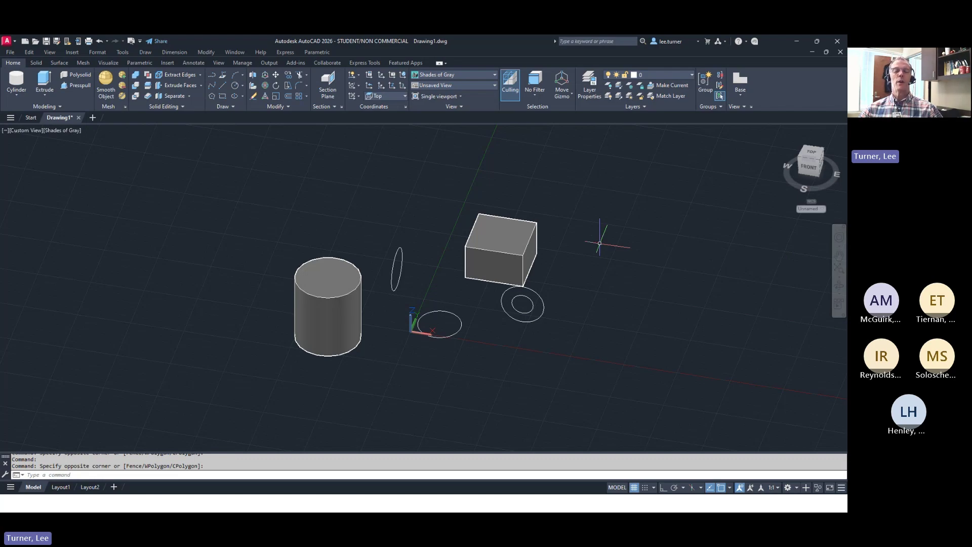
Switch to the Blackboard assignment in the browser, review its Basic 3D Modeling Tools activity list, and return to the AutoCAD drawing
middle_click_drag(597, 239, 571, 254, "shift")
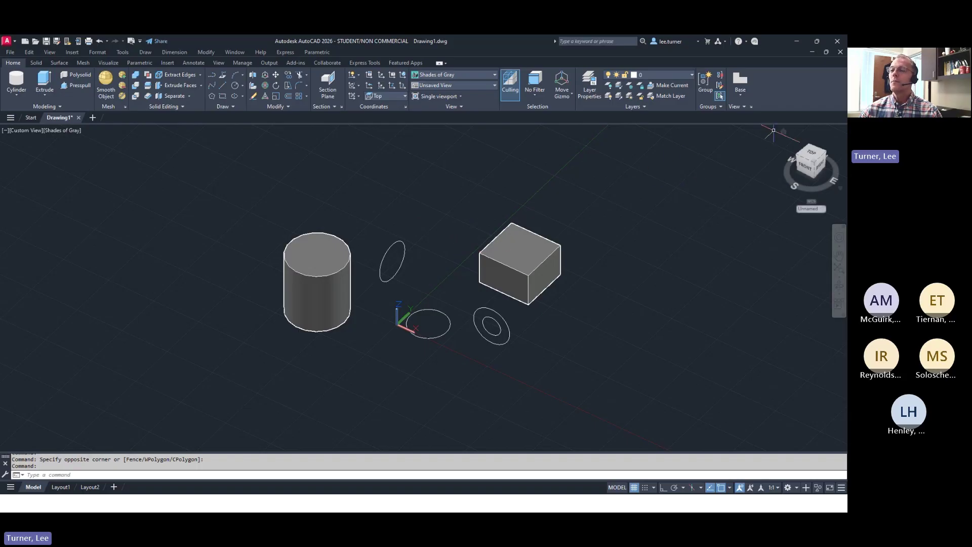
key("alt+Tab")
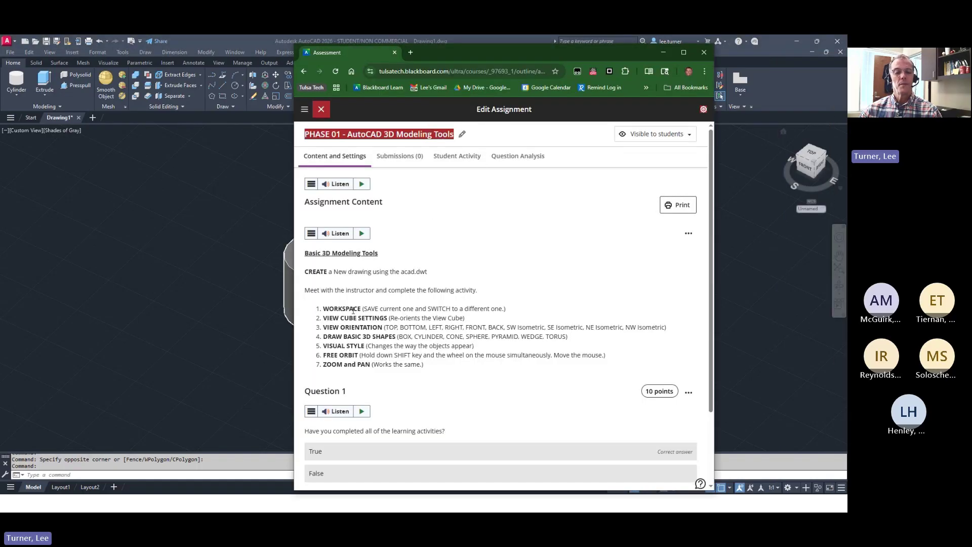
left_click_drag(322, 309, 424, 365)
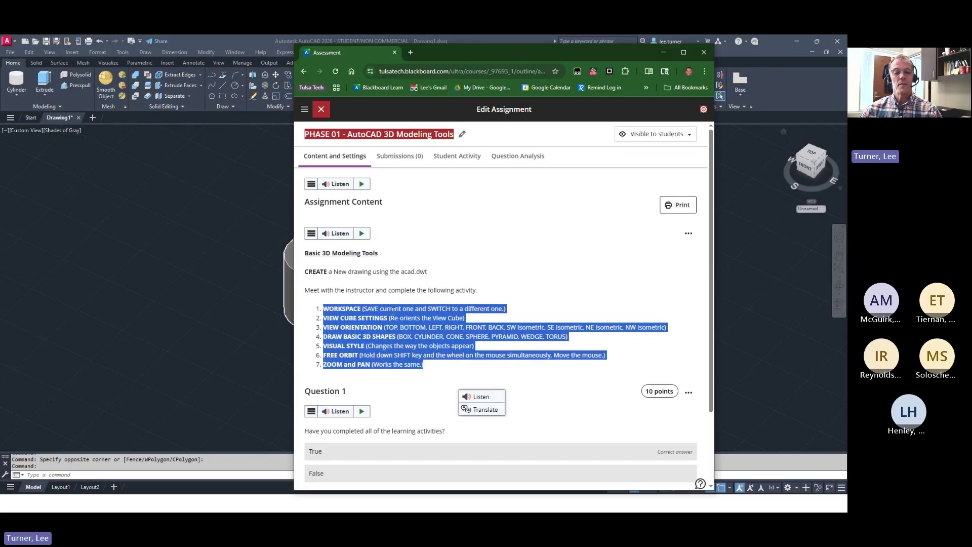
left_click(347, 308)
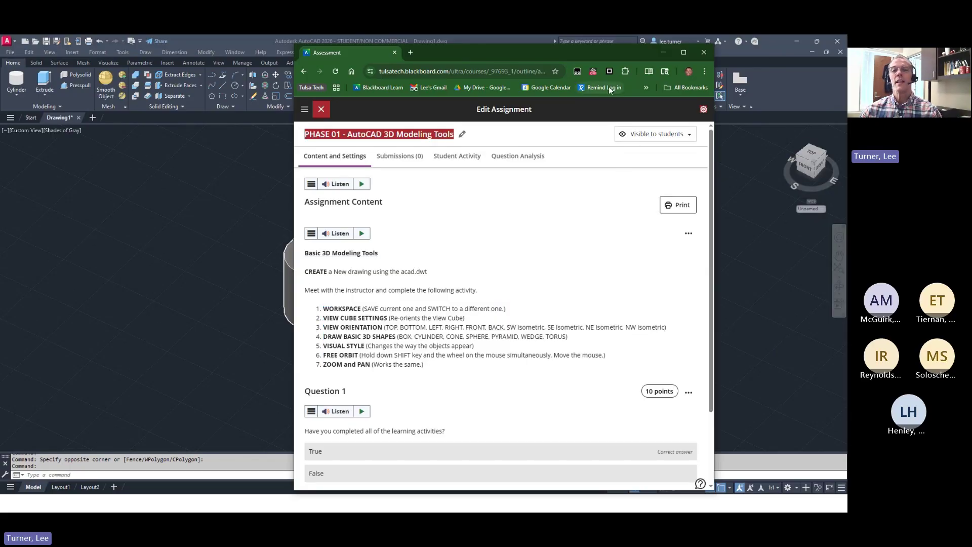
left_click(812, 72)
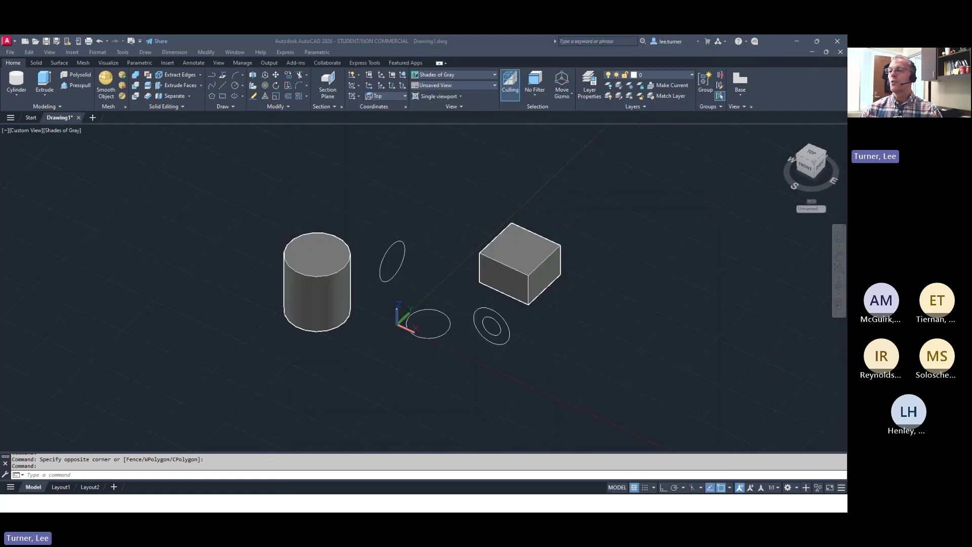
left_click(442, 277)
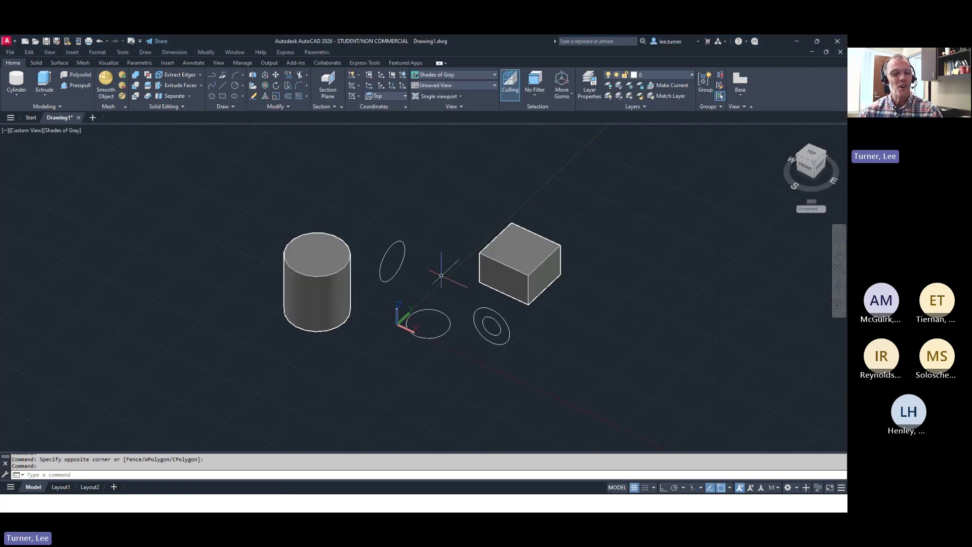